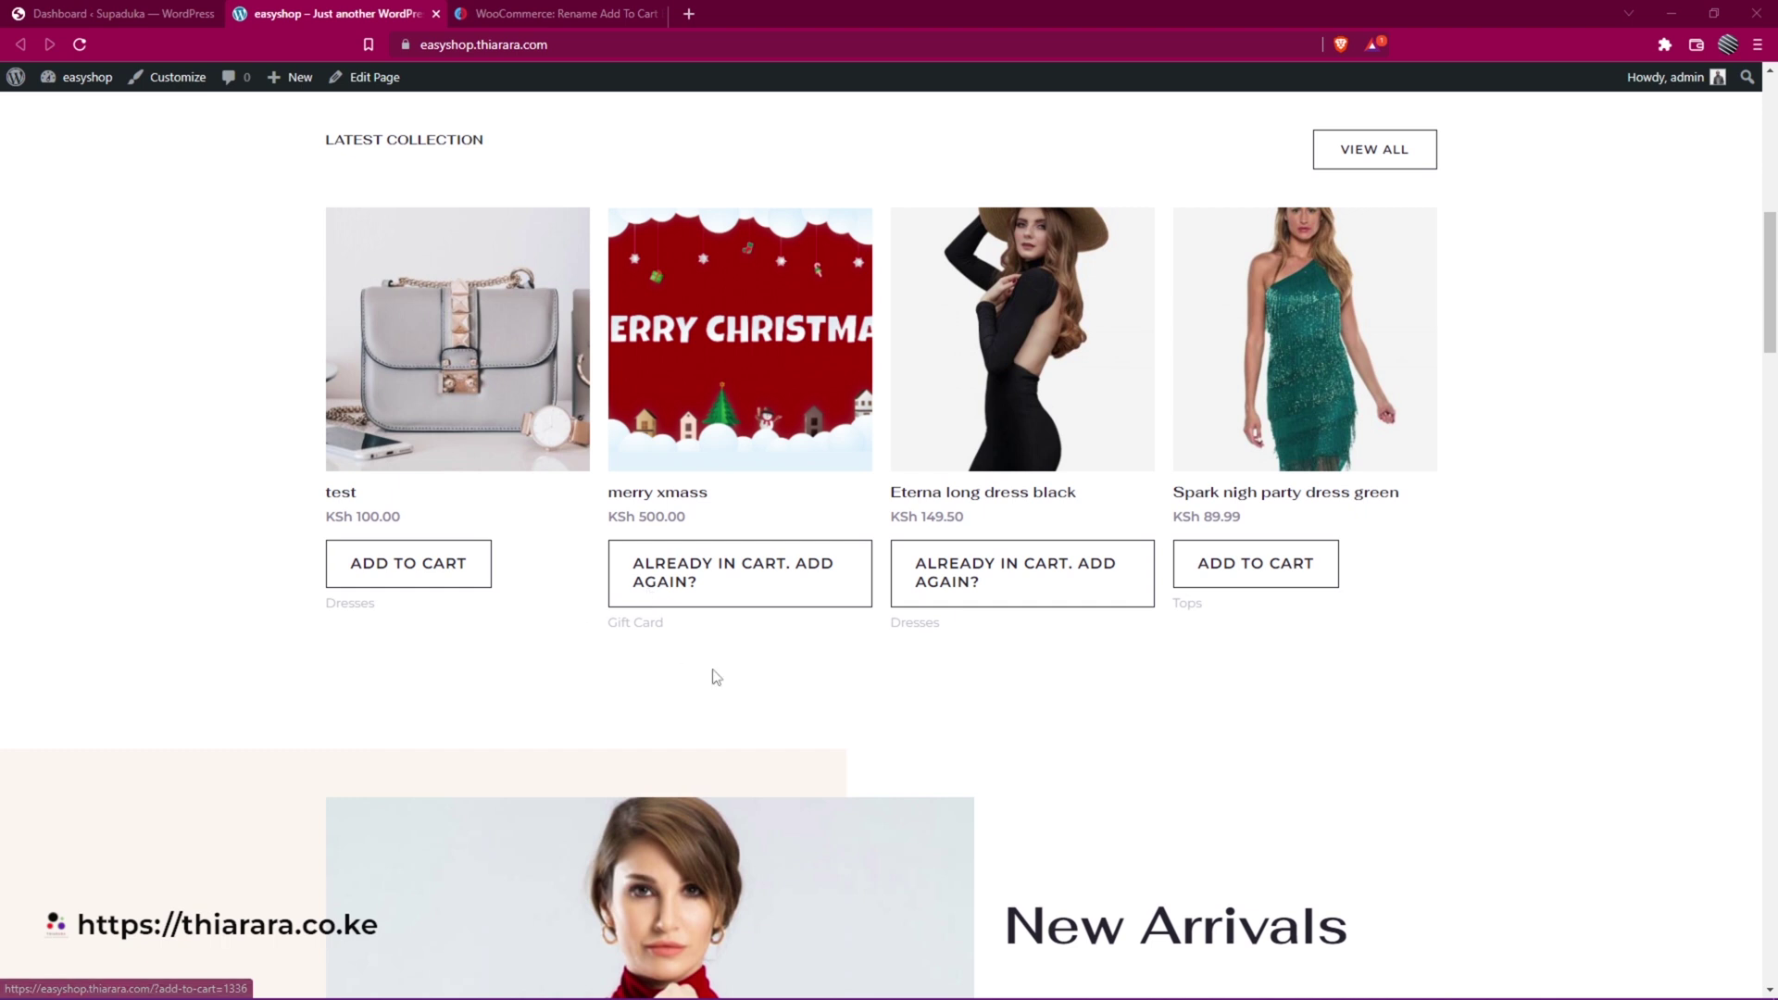
Add the Spark night party dress (green) and the test product to the cart, then reload the shop.
left_click(1251, 570)
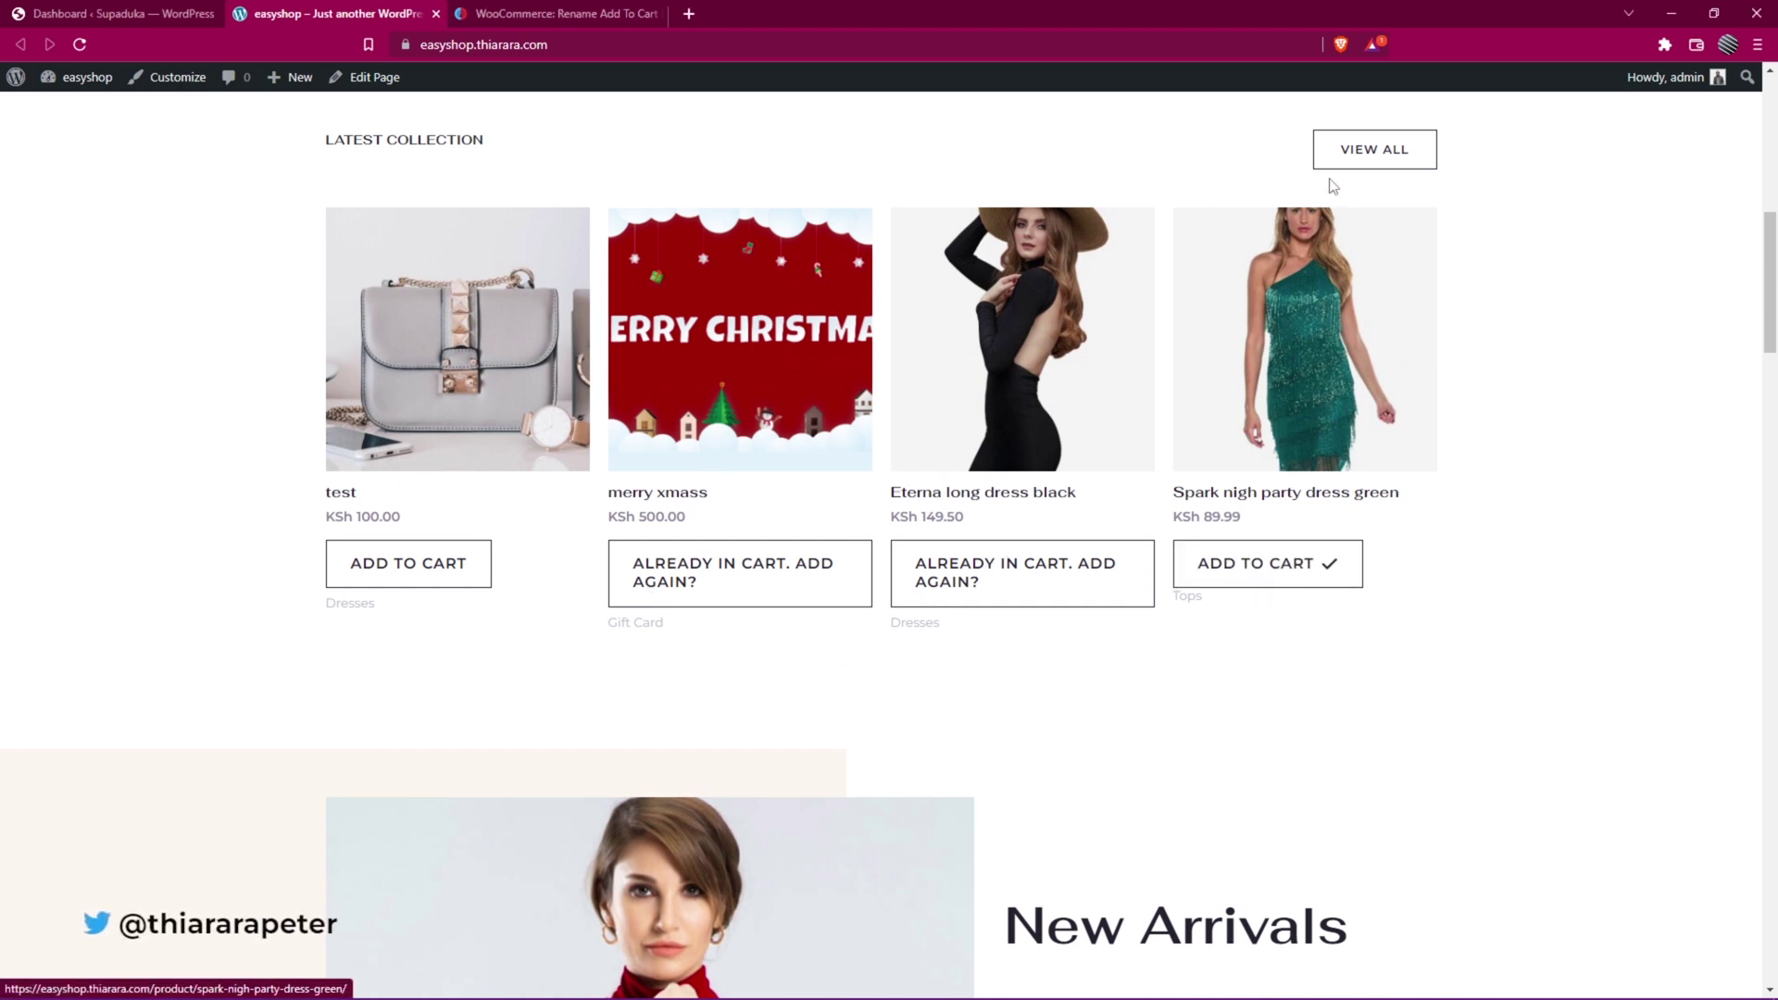
left_click(441, 568)
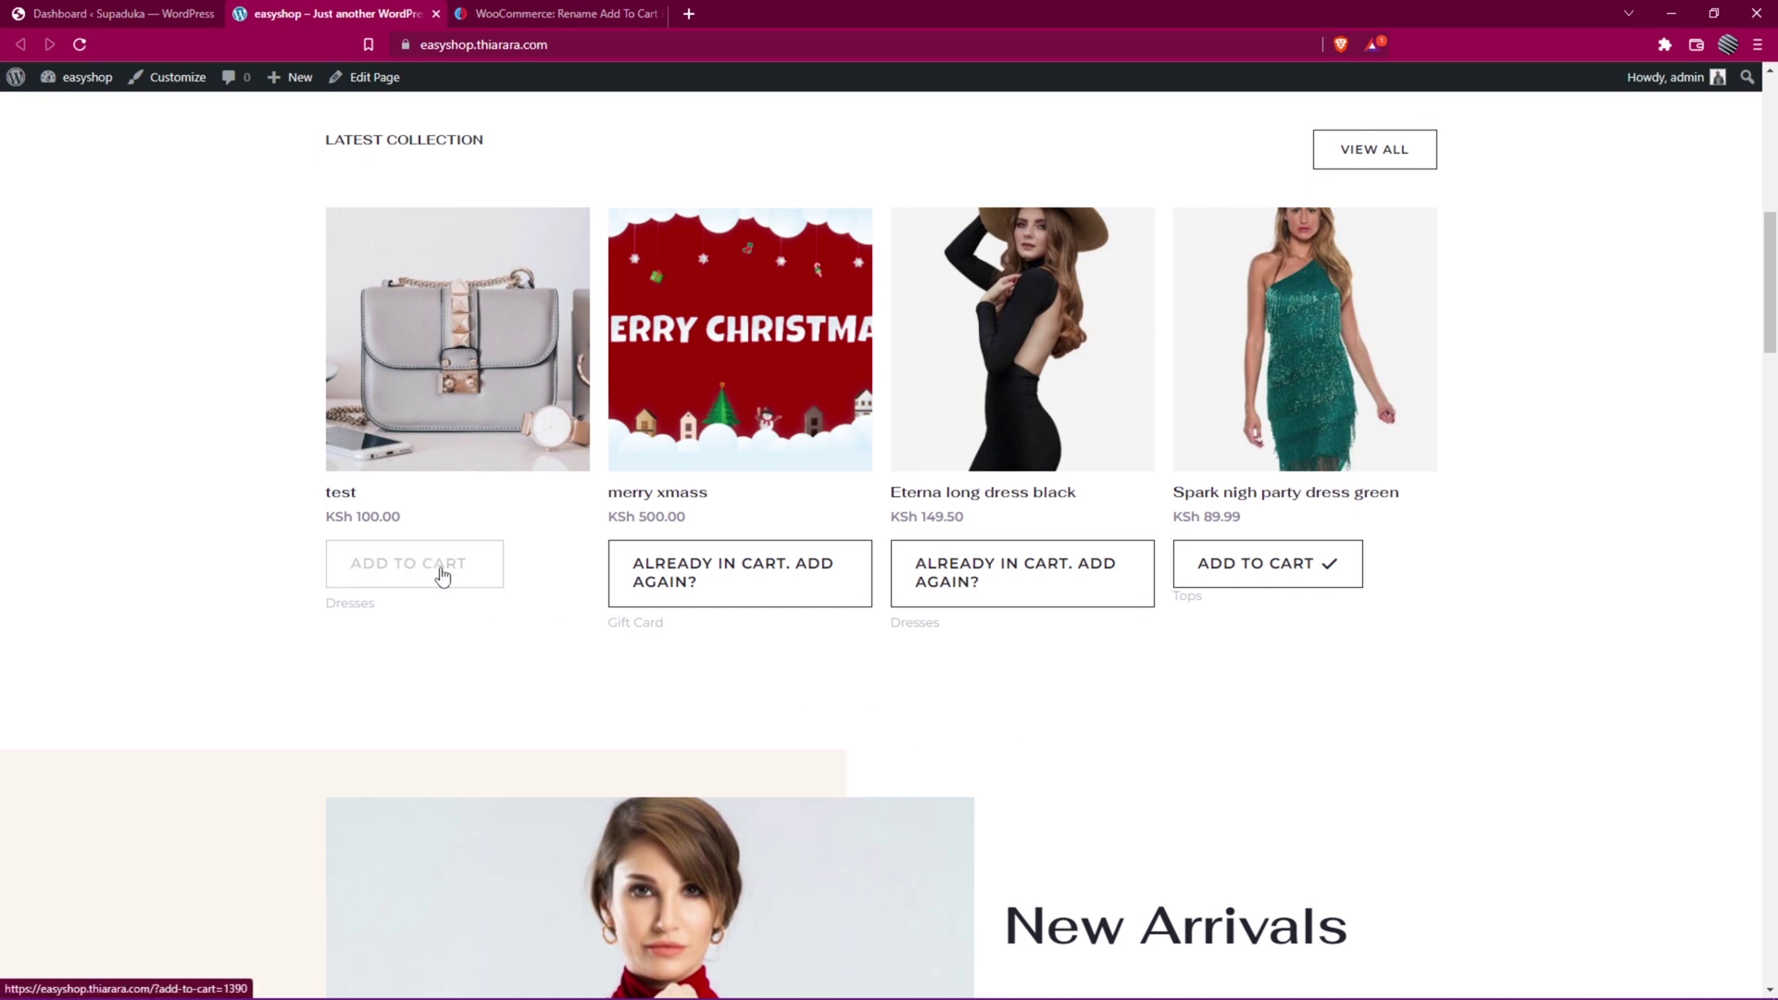
left_click(75, 51)
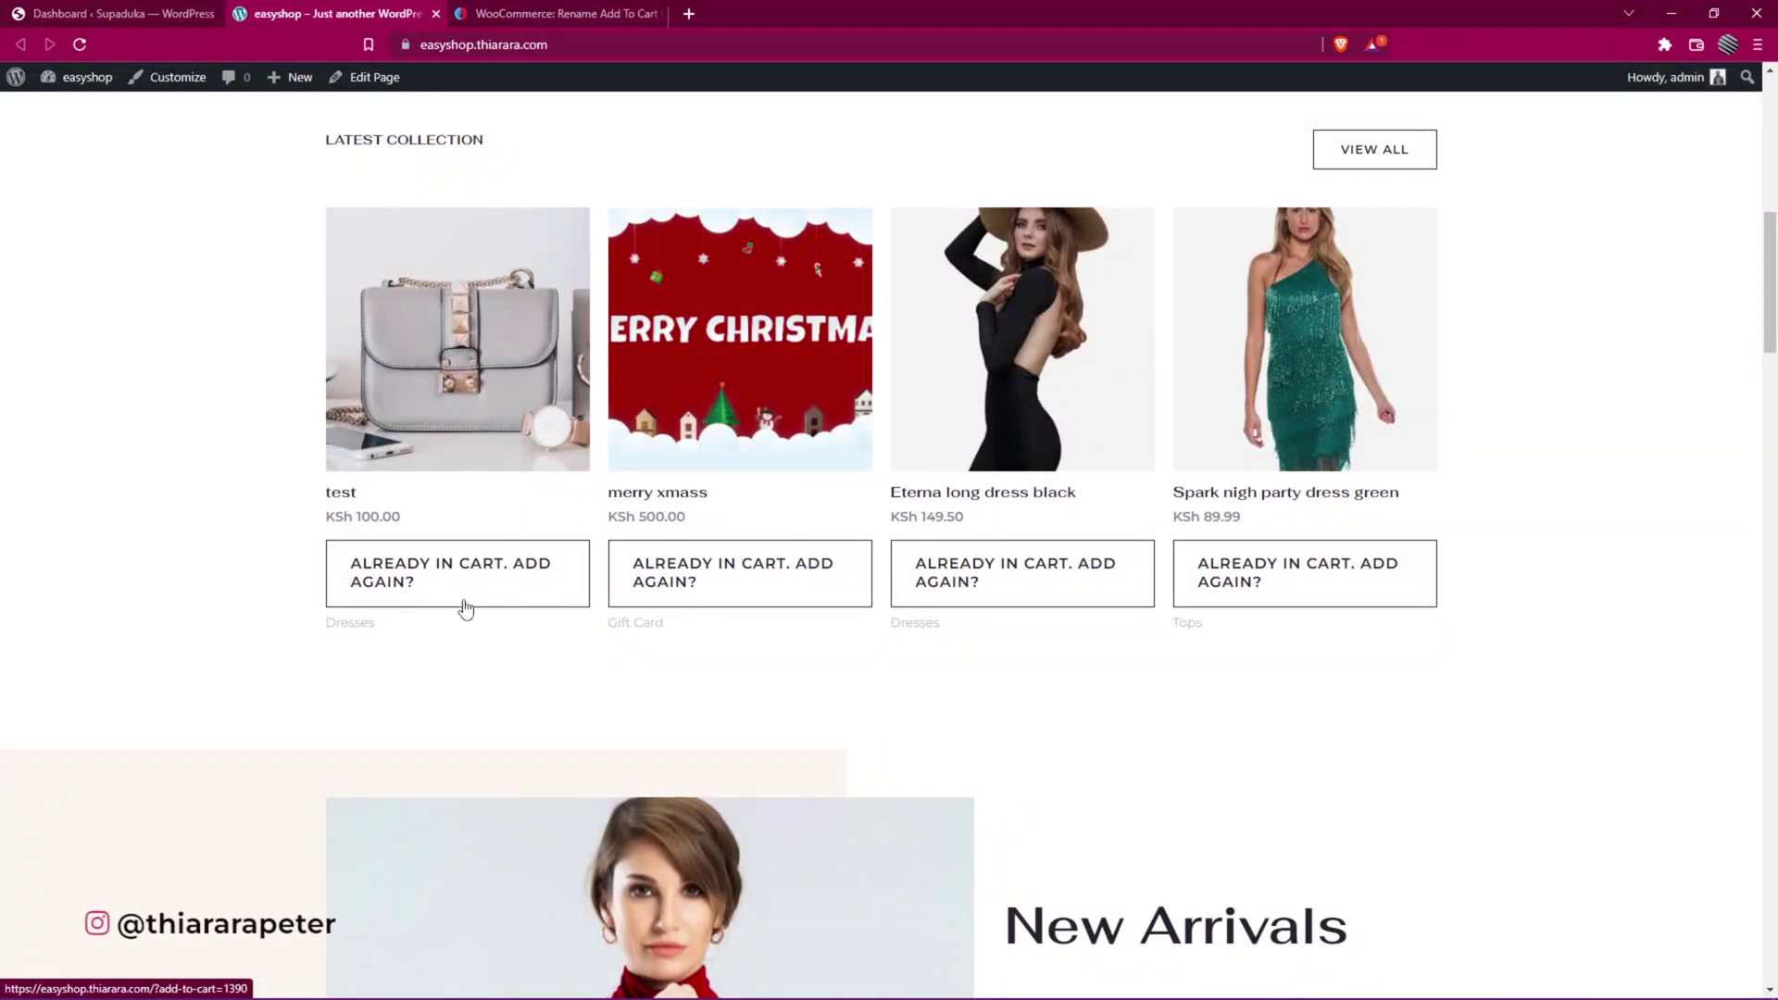
Remove the eyewear item from the mini-cart and reload the storefront to check the labels.
scroll(797, 655, "up", 10)
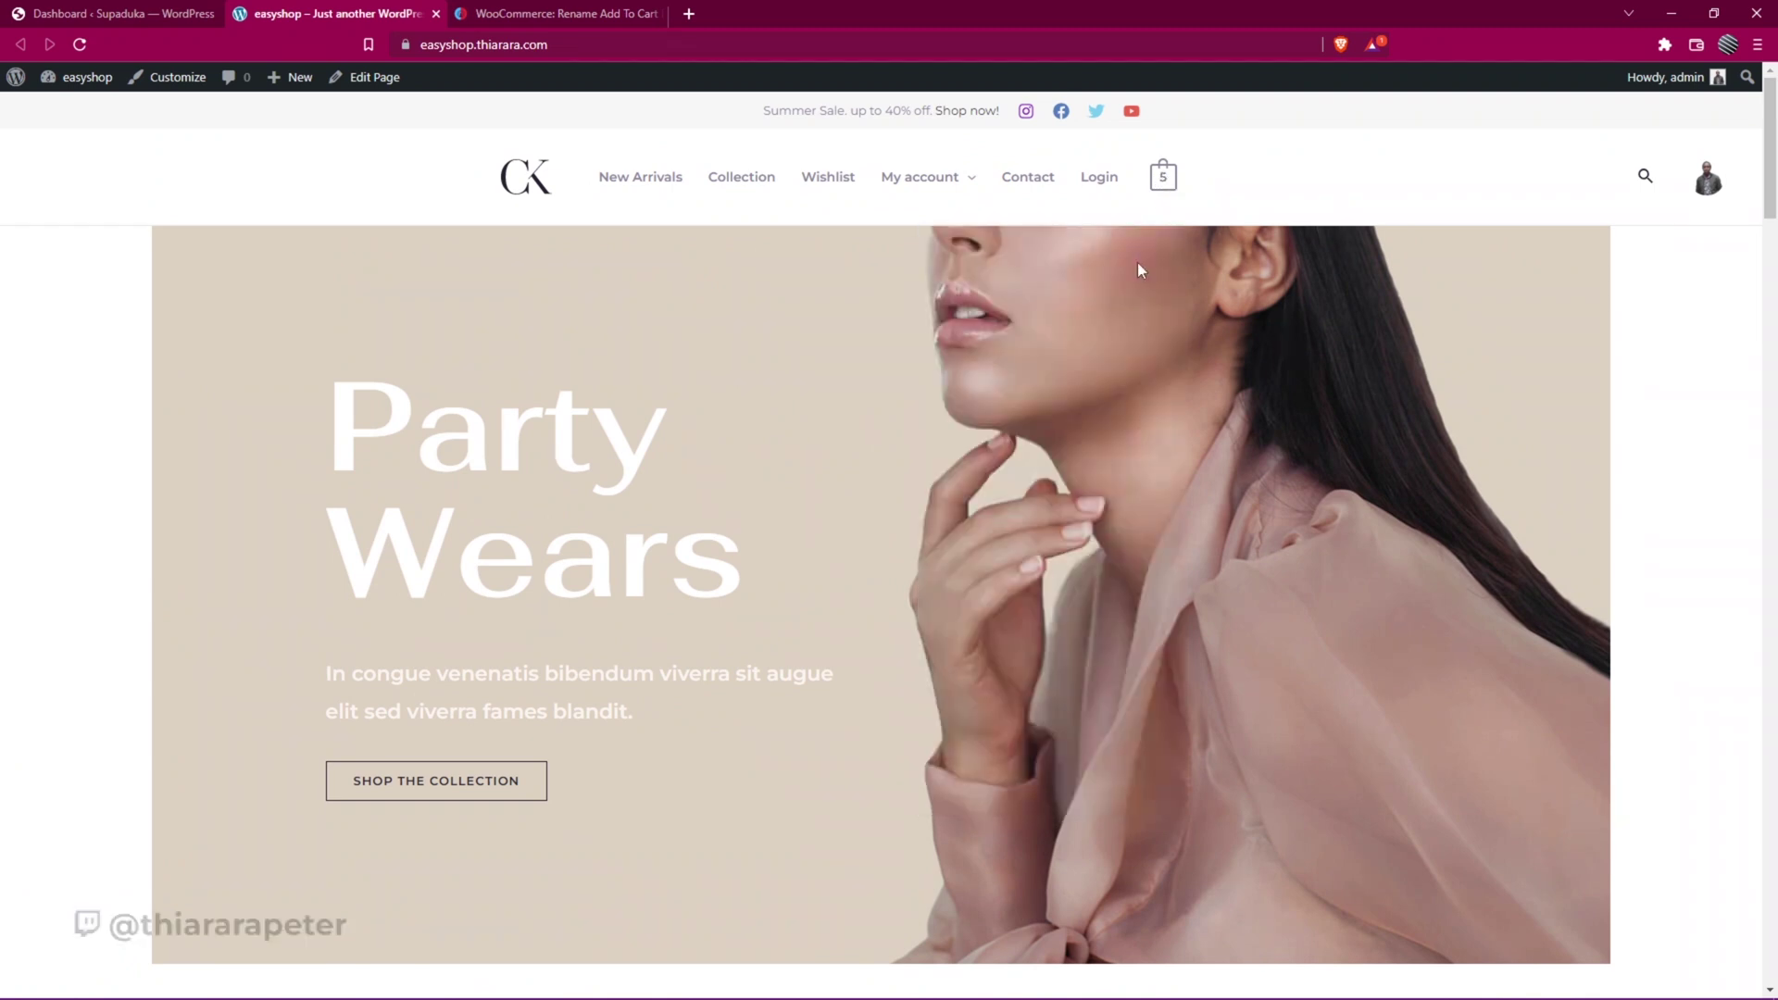
mouse_move(1162, 190)
left_click(1148, 265)
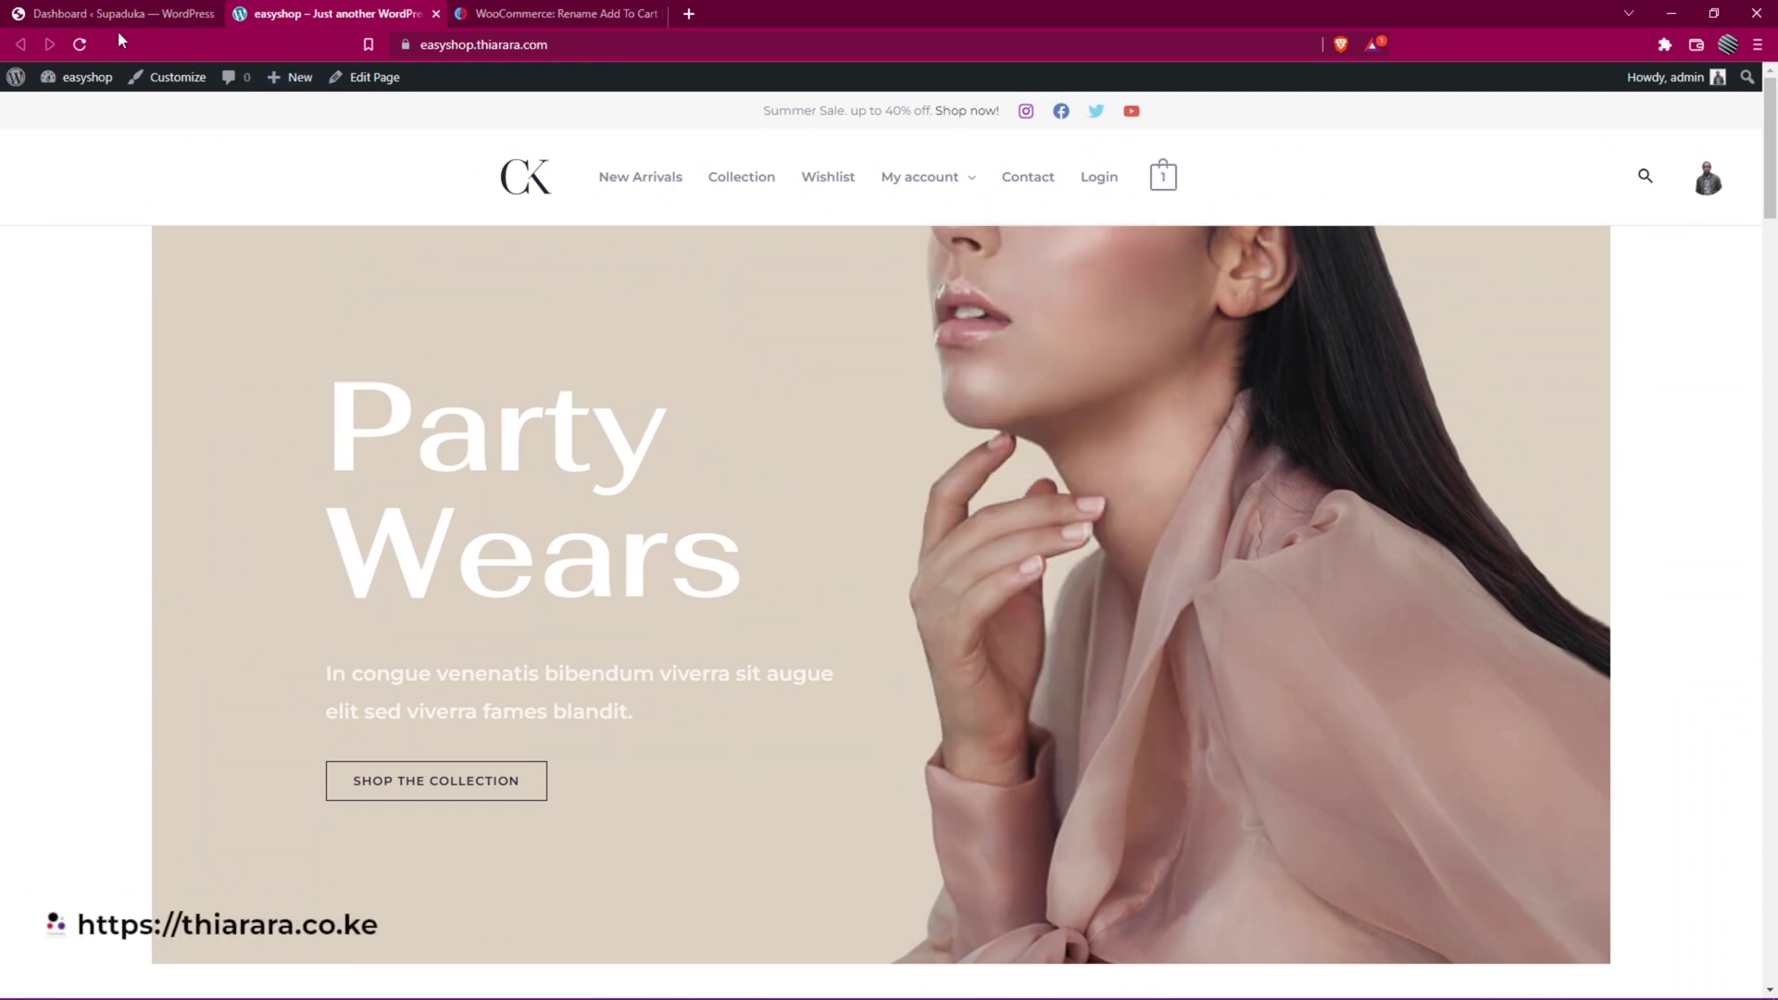
left_click(81, 44)
scroll(552, 604, "down", 9)
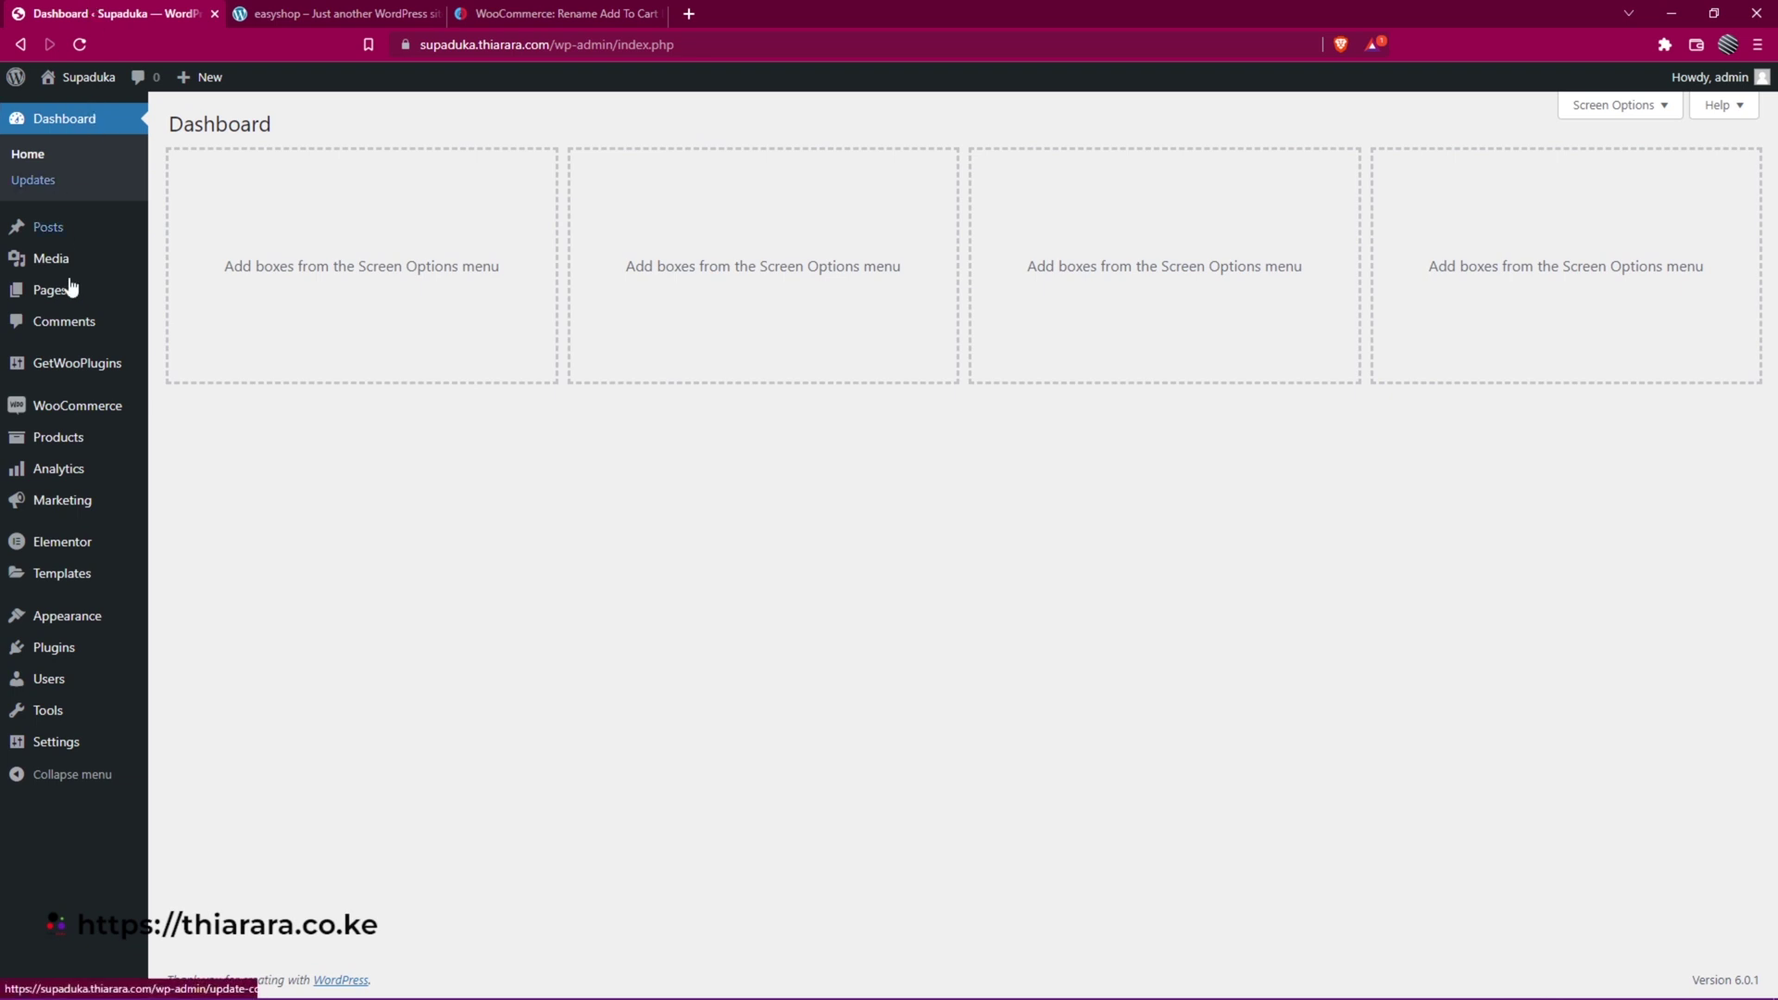
Bring up the Supaduka admin Dashboard with the Plugins menu in view.
mouse_move(51, 659)
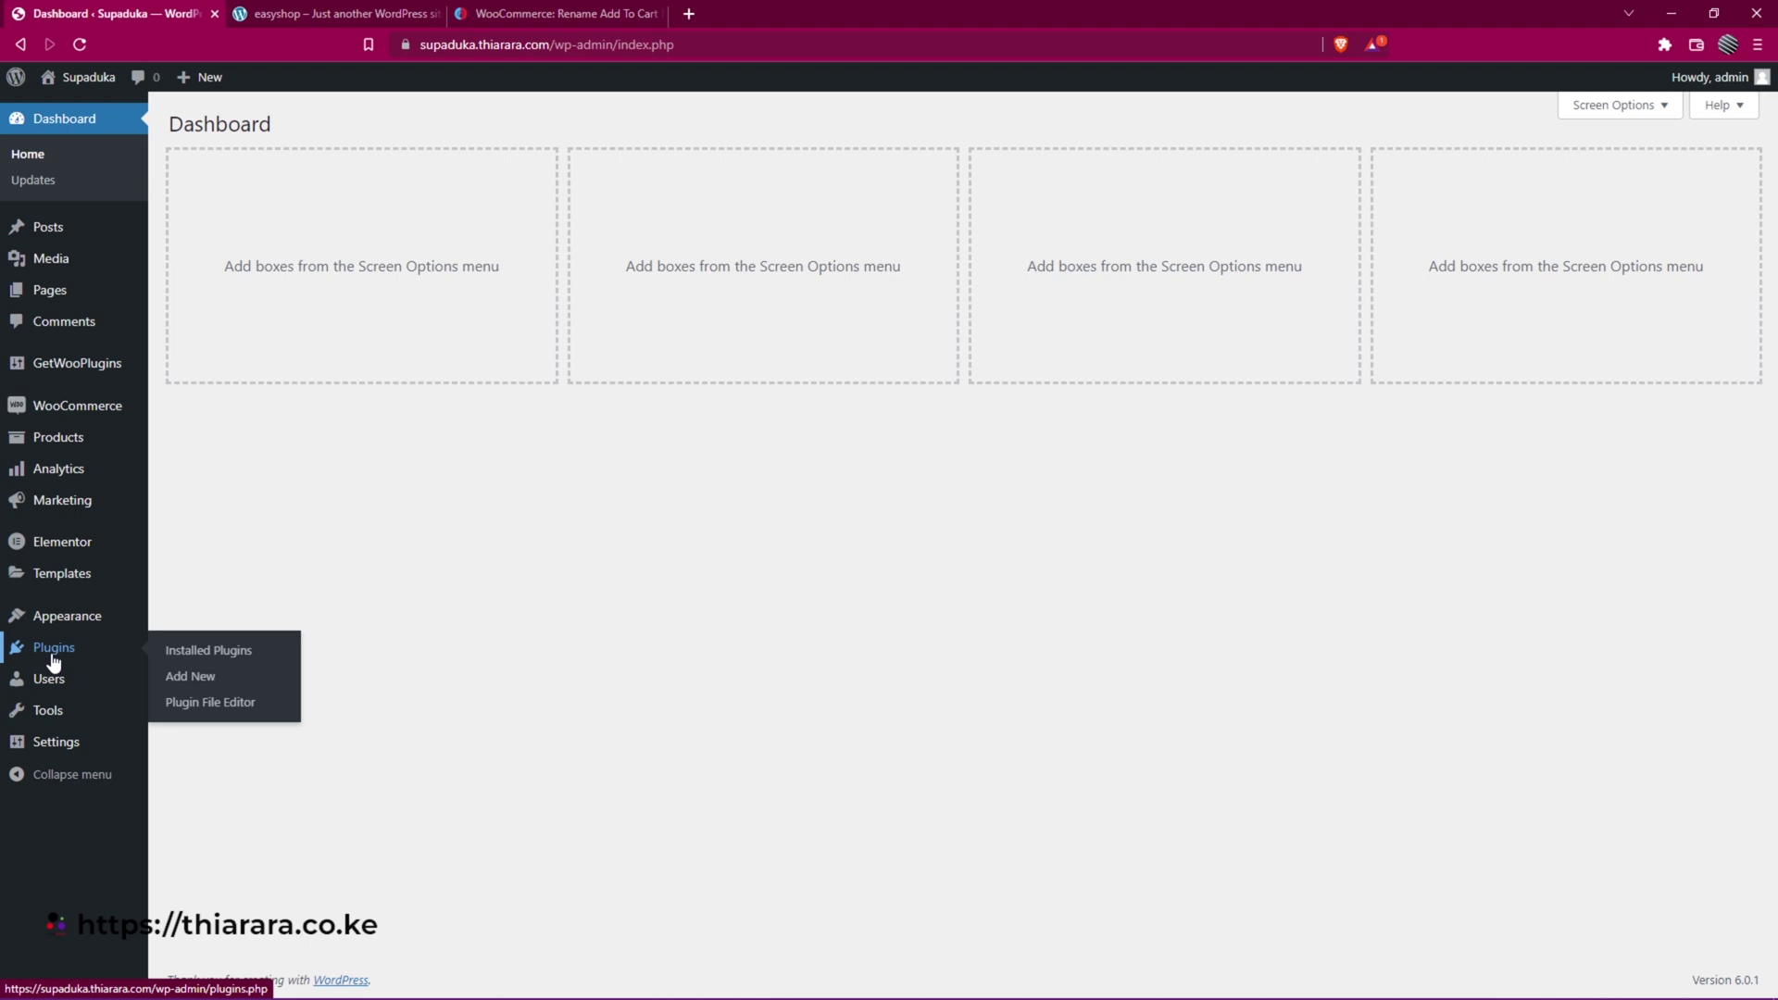
Search the plugin directory for 'code snippets', then install and activate Code Snippets.
left_click(192, 677)
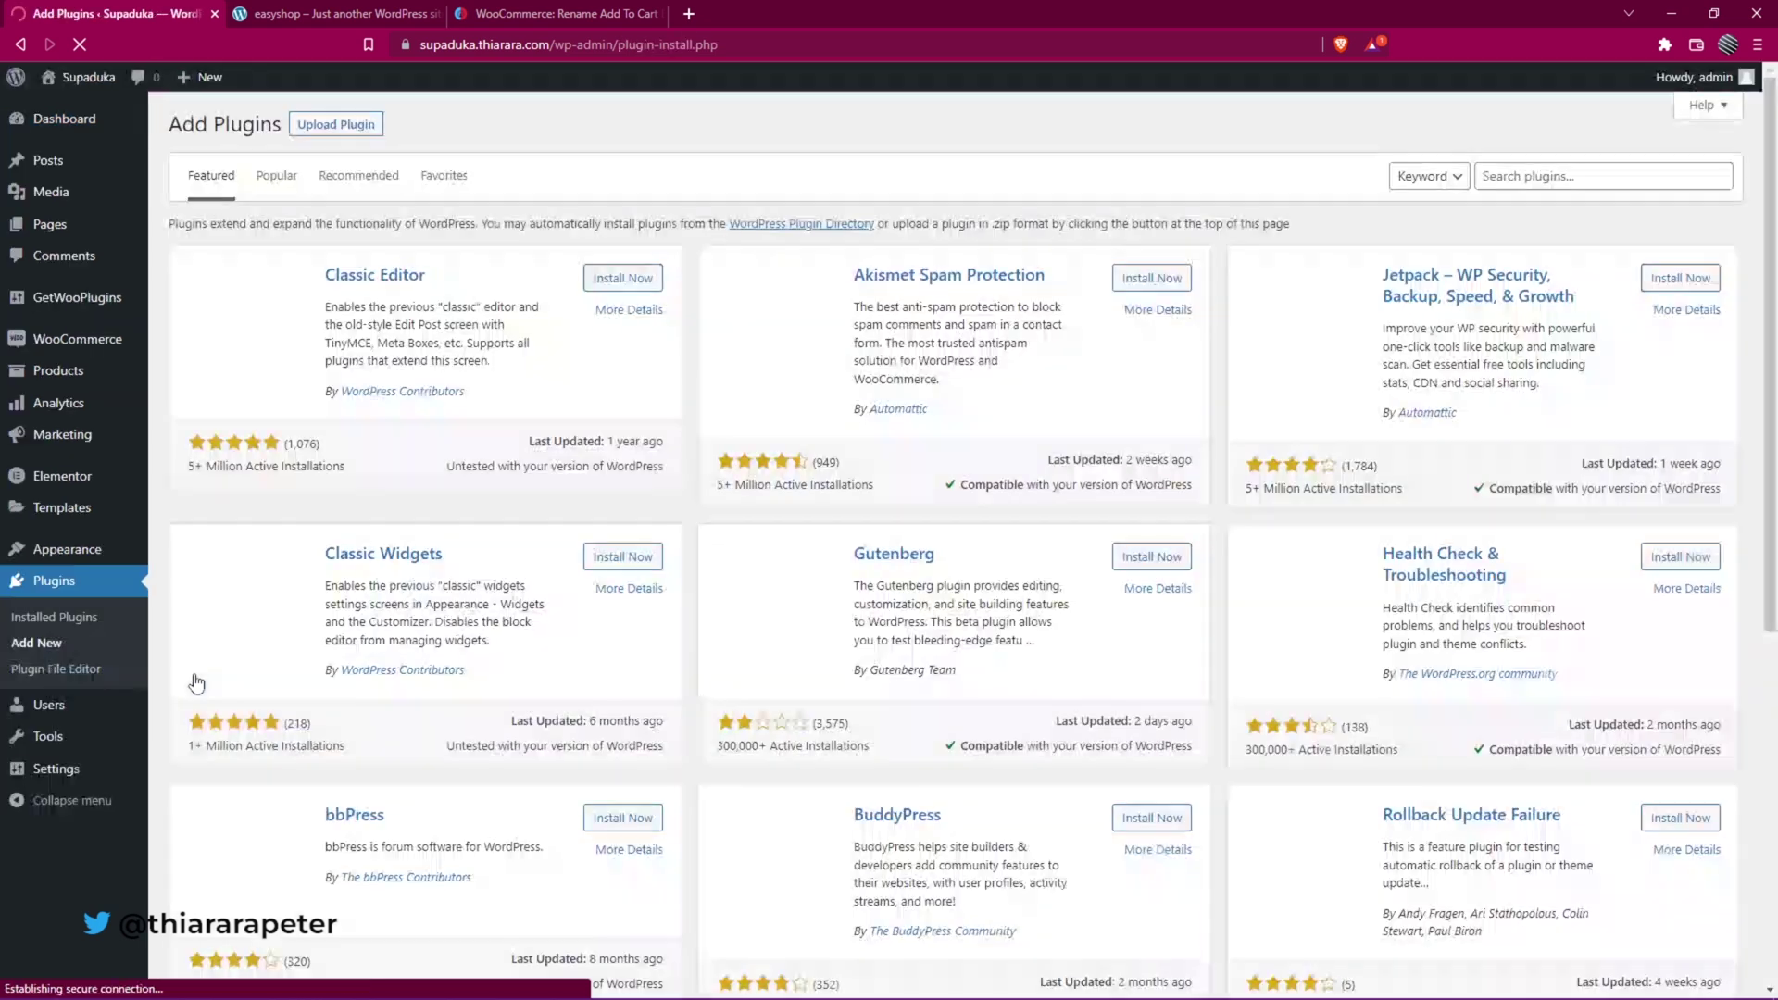
left_click(1565, 181)
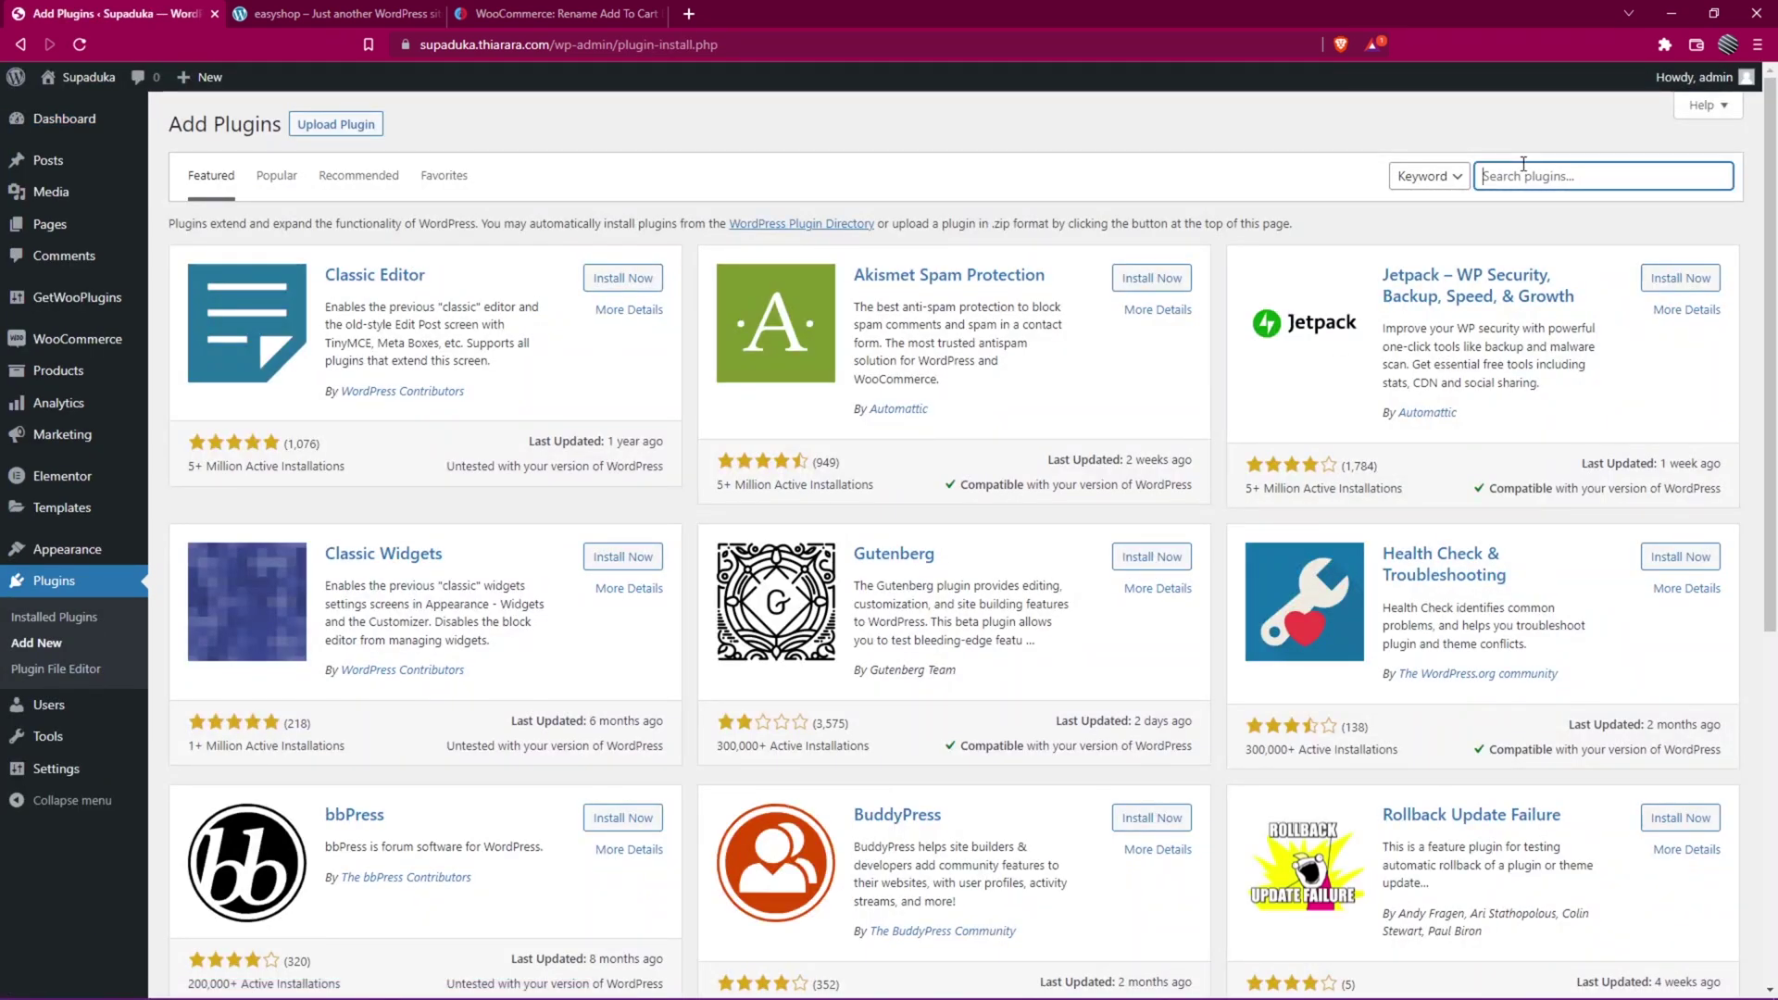
type("code snippets")
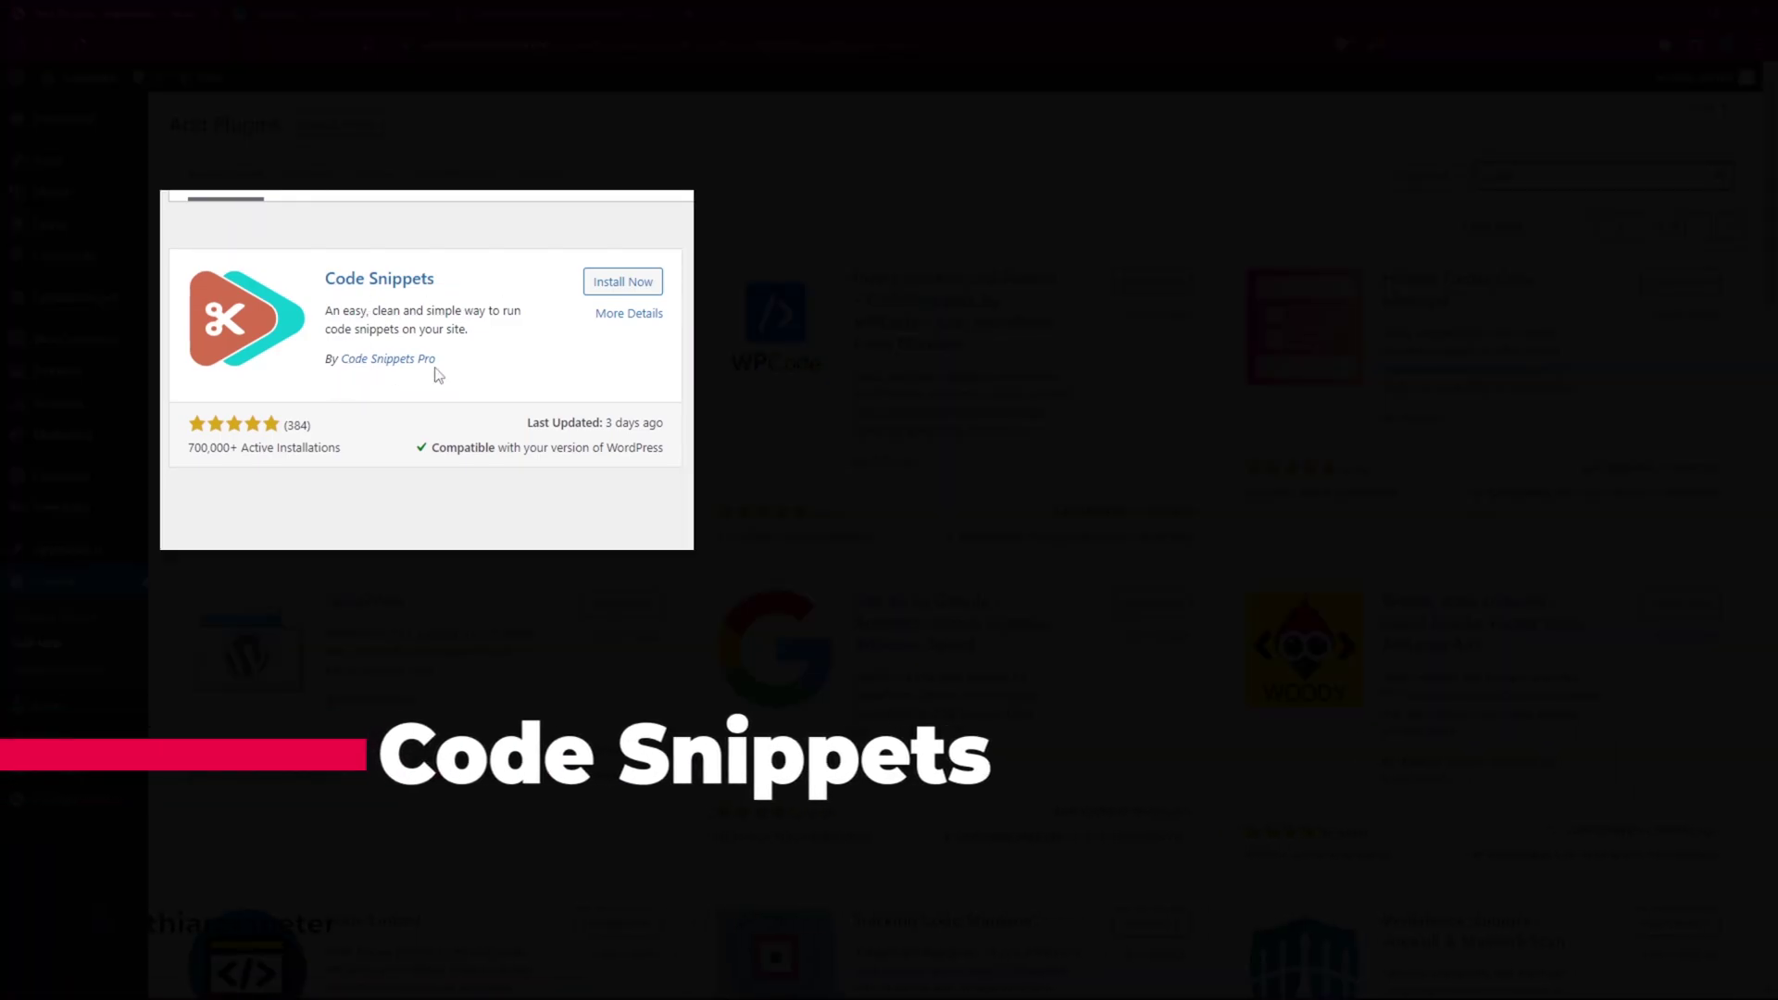
left_click_drag(189, 452, 223, 448)
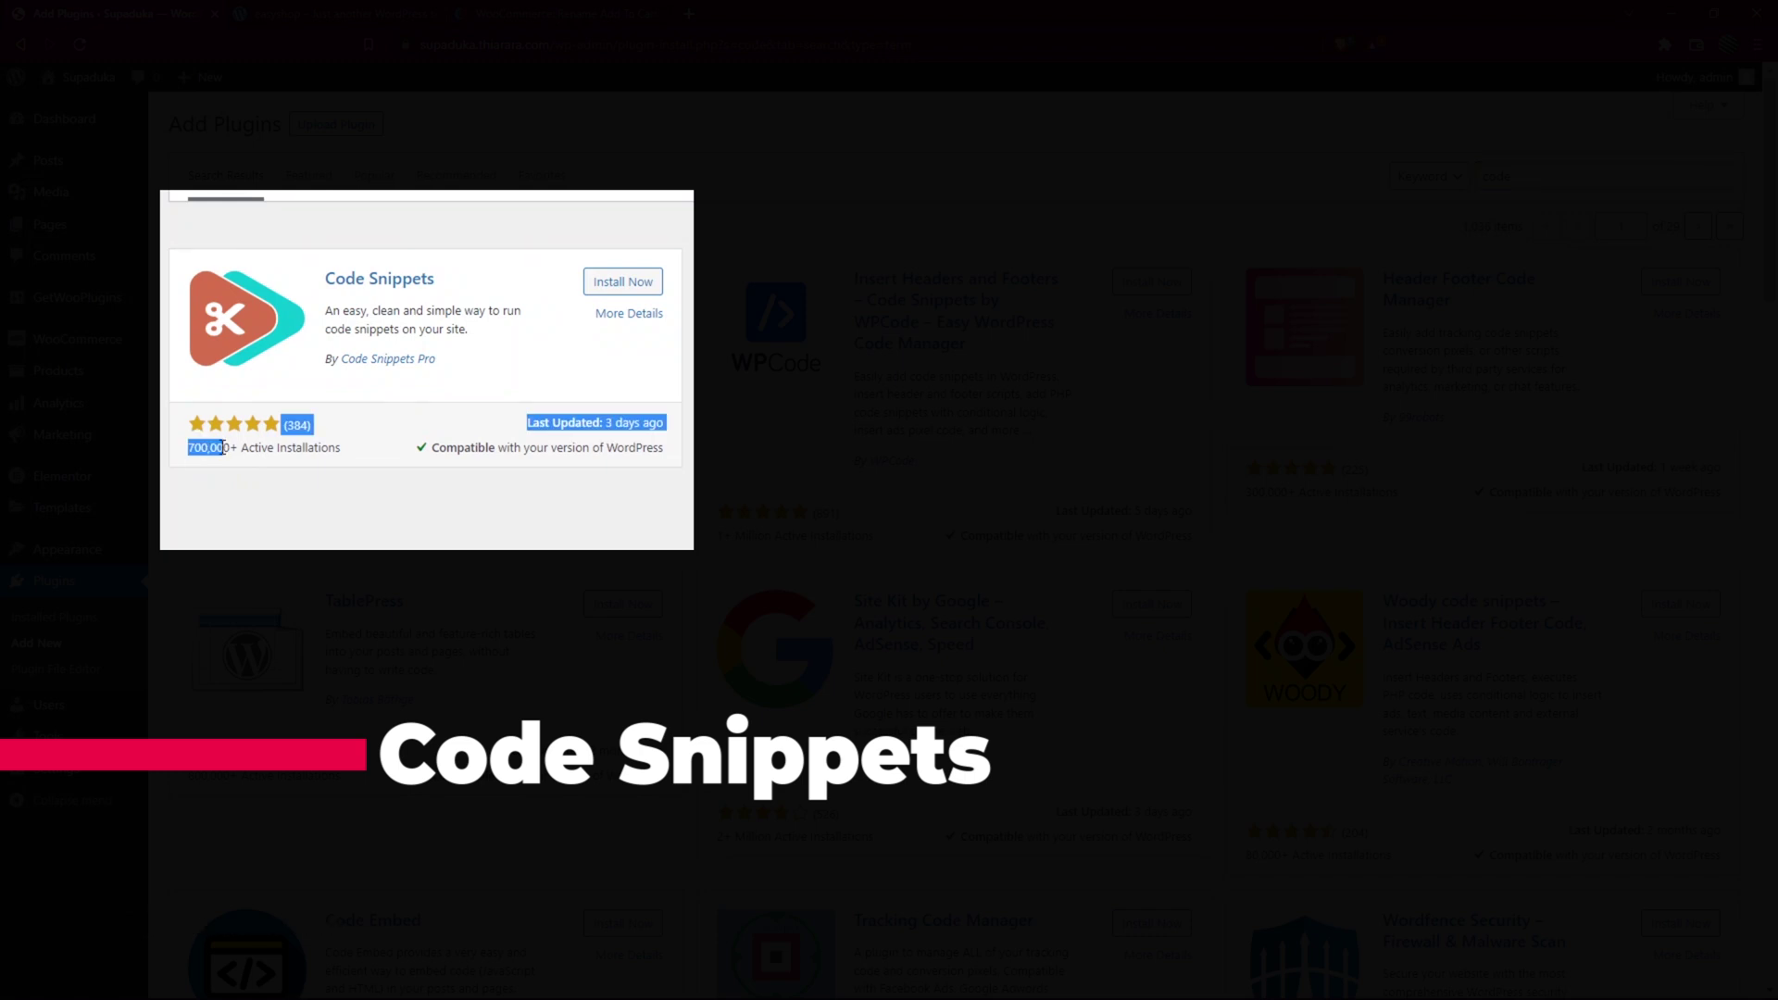
left_click(400, 420)
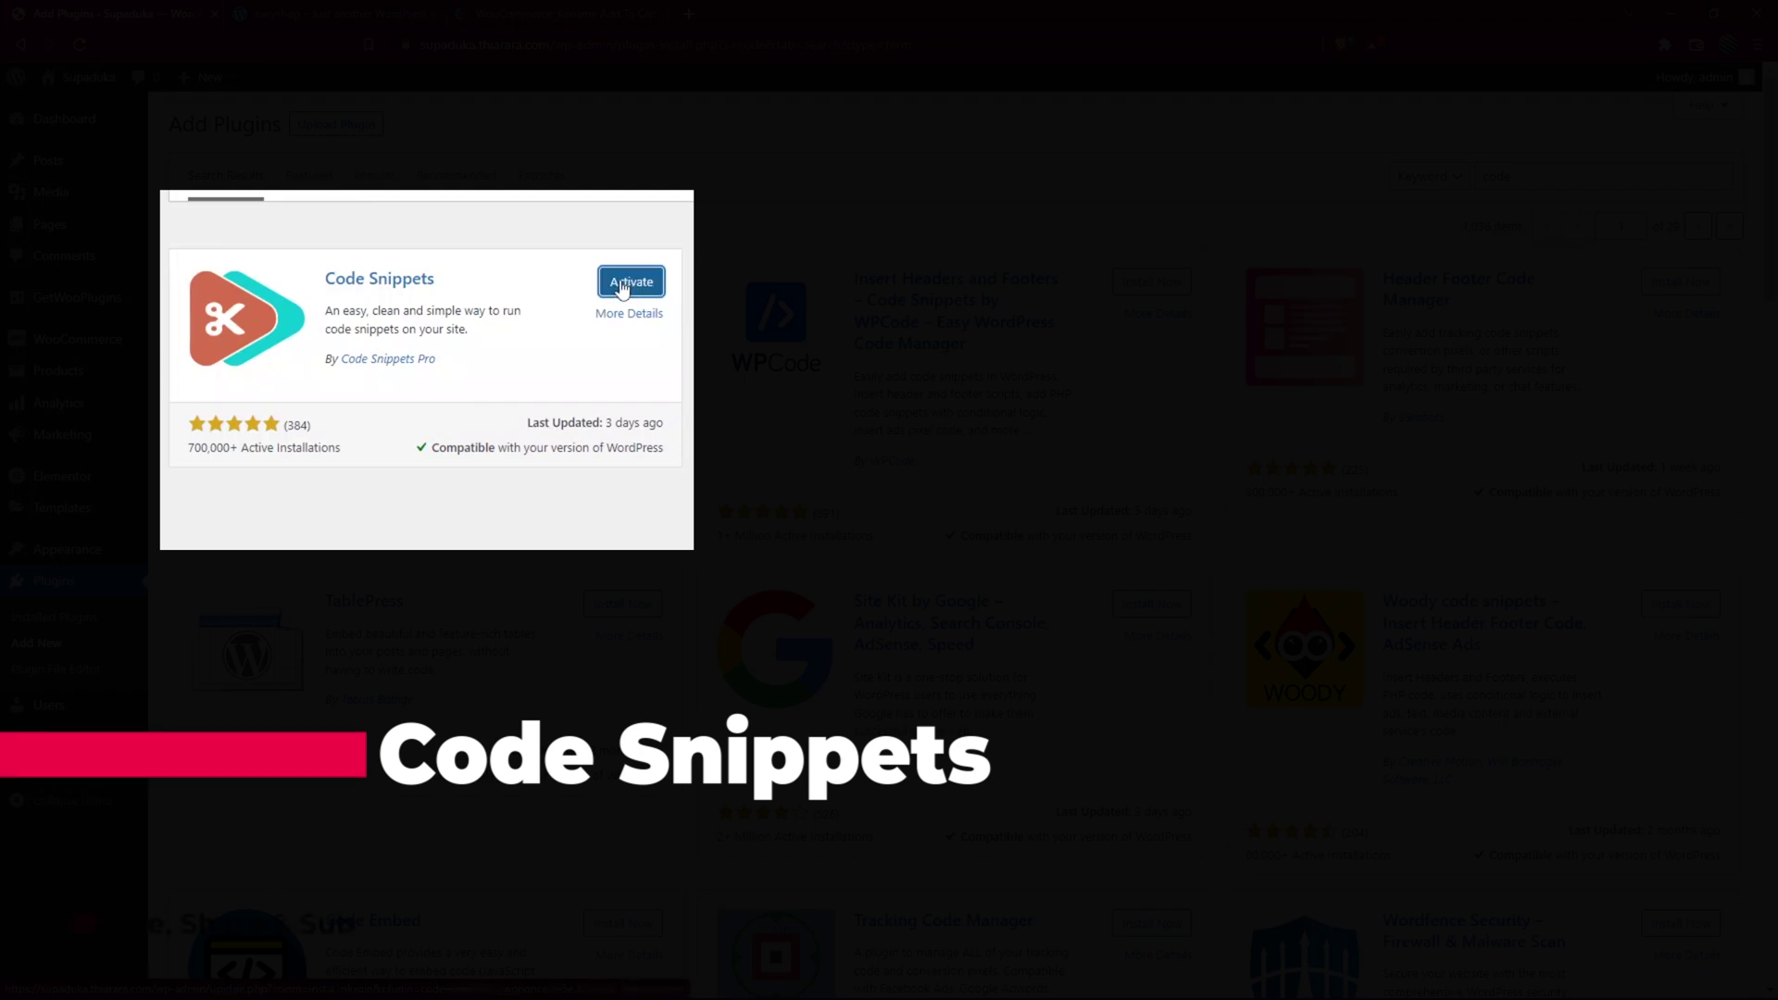
left_click(629, 283)
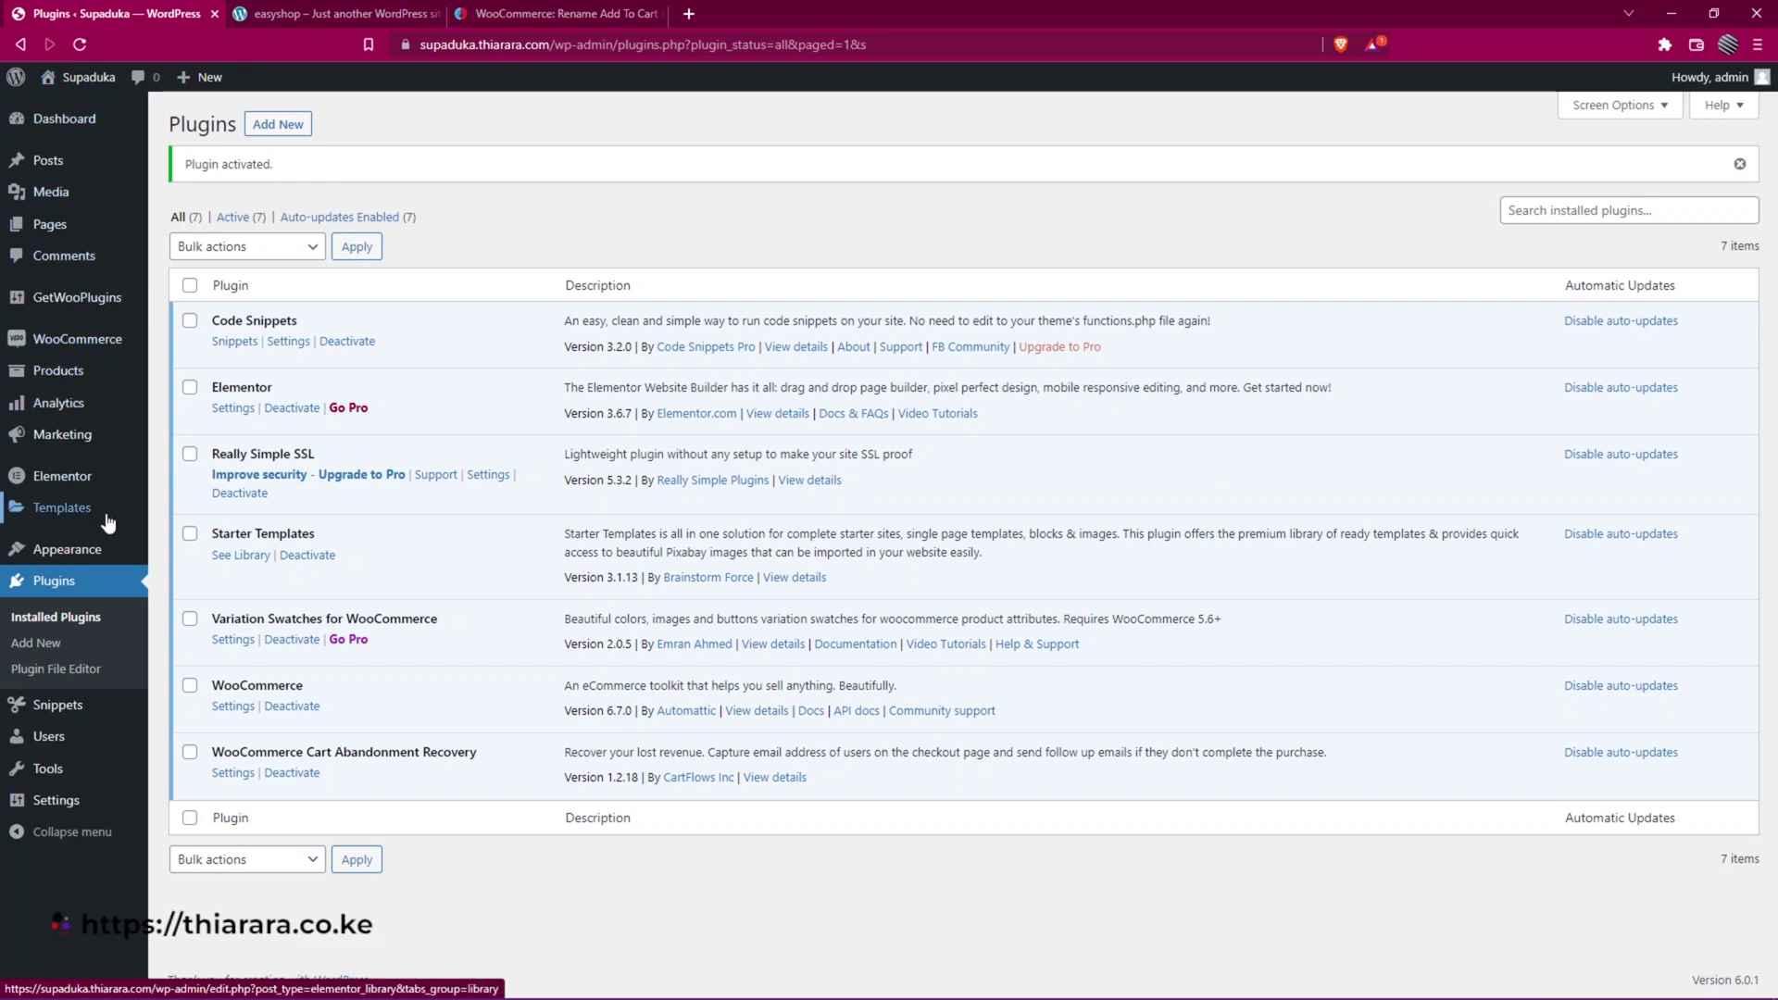
Start a blank snippet from Snippets > Add New.
mouse_move(51, 727)
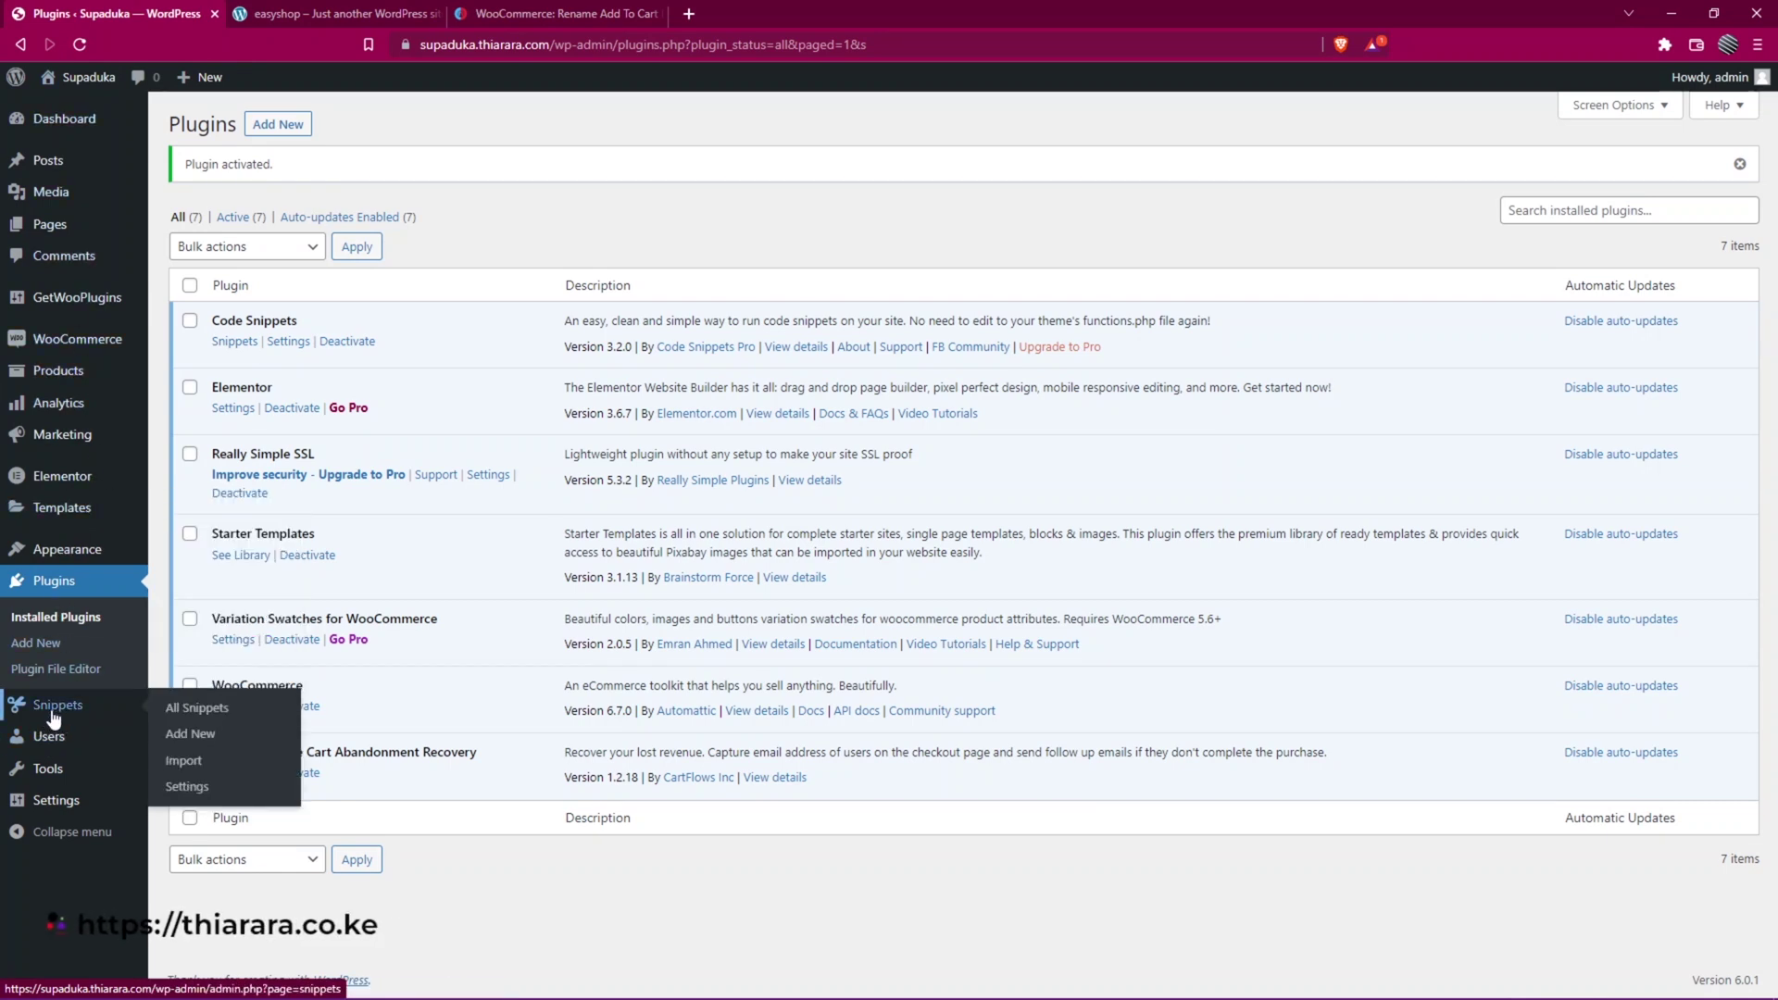
left_click(193, 737)
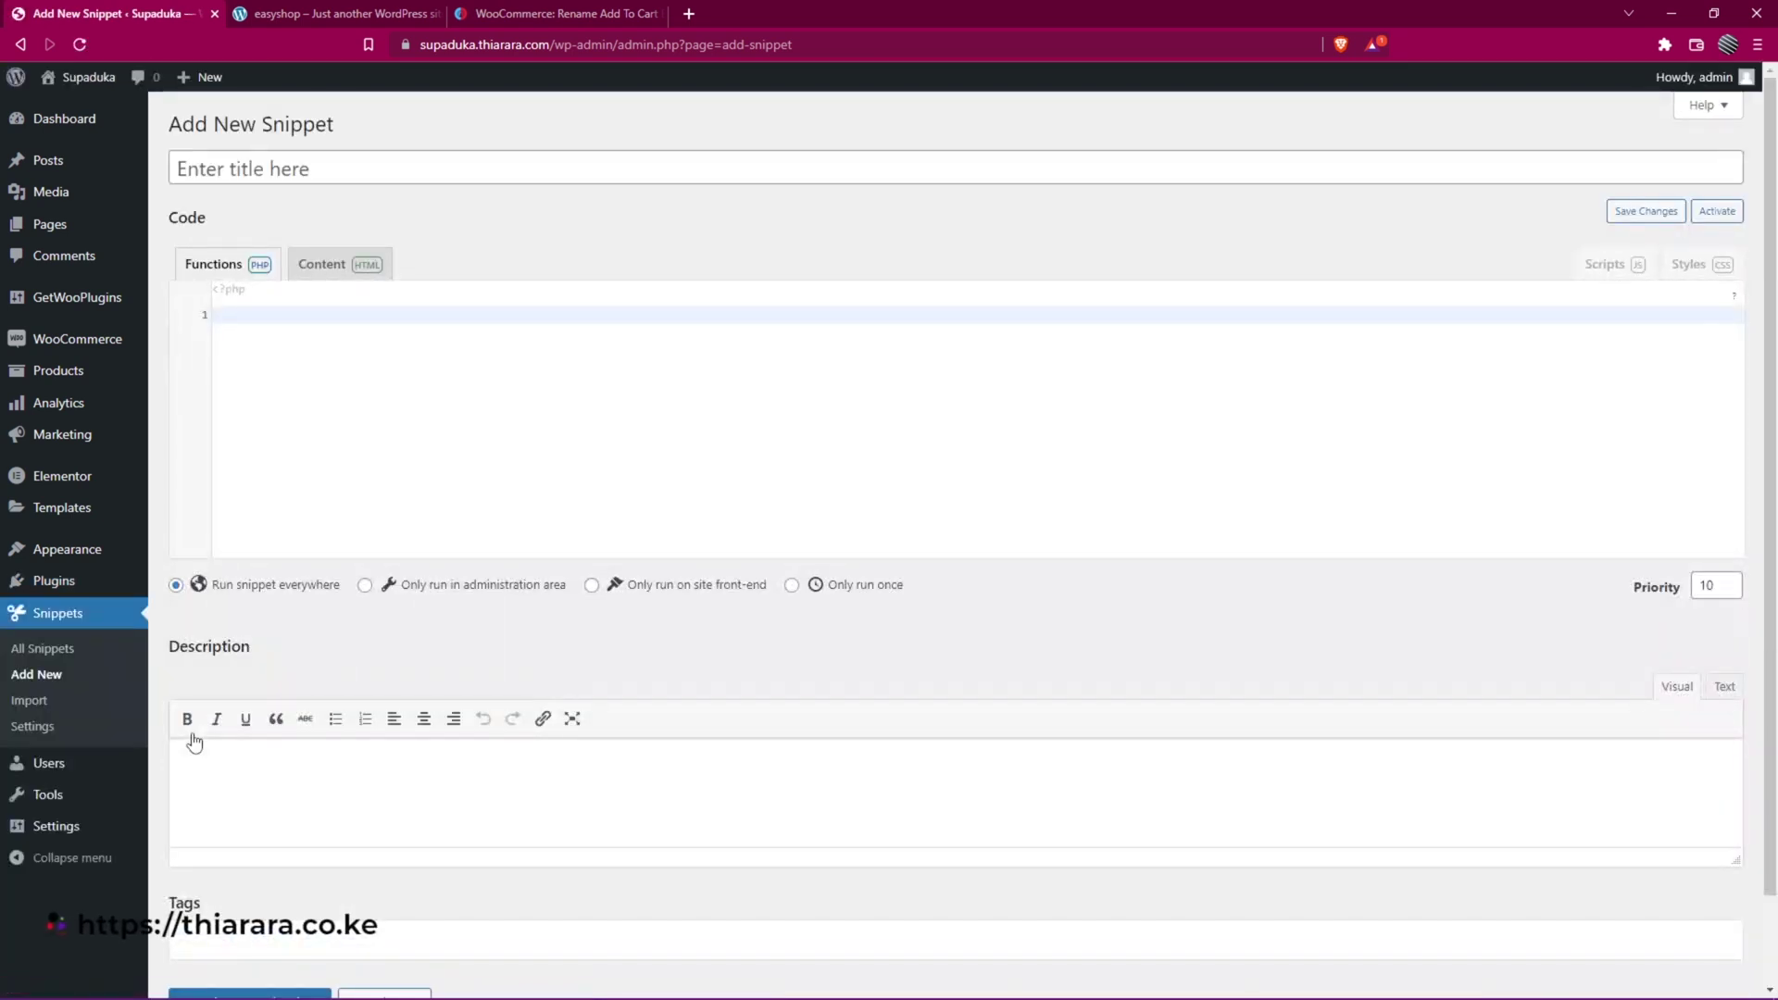
Title the snippet 'customized add to cart' and paste in the tutorial's add-to-cart label code.
left_click(294, 176)
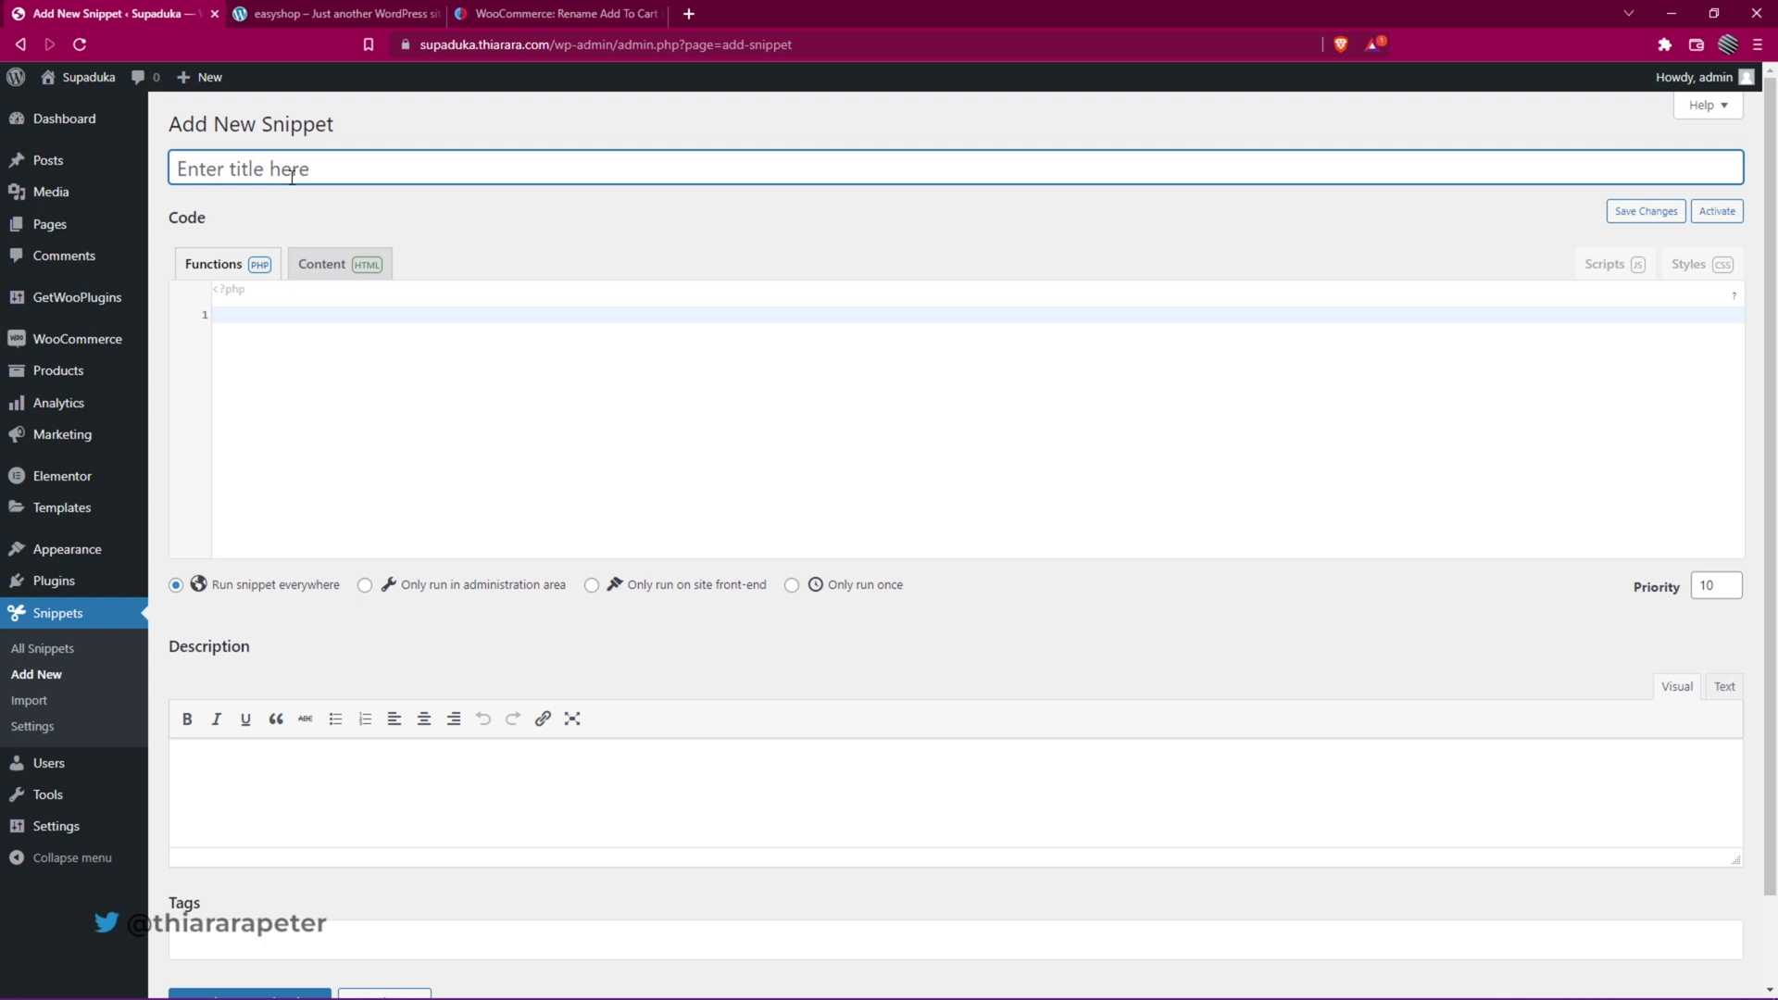
type("customized add to cart")
left_click(263, 323)
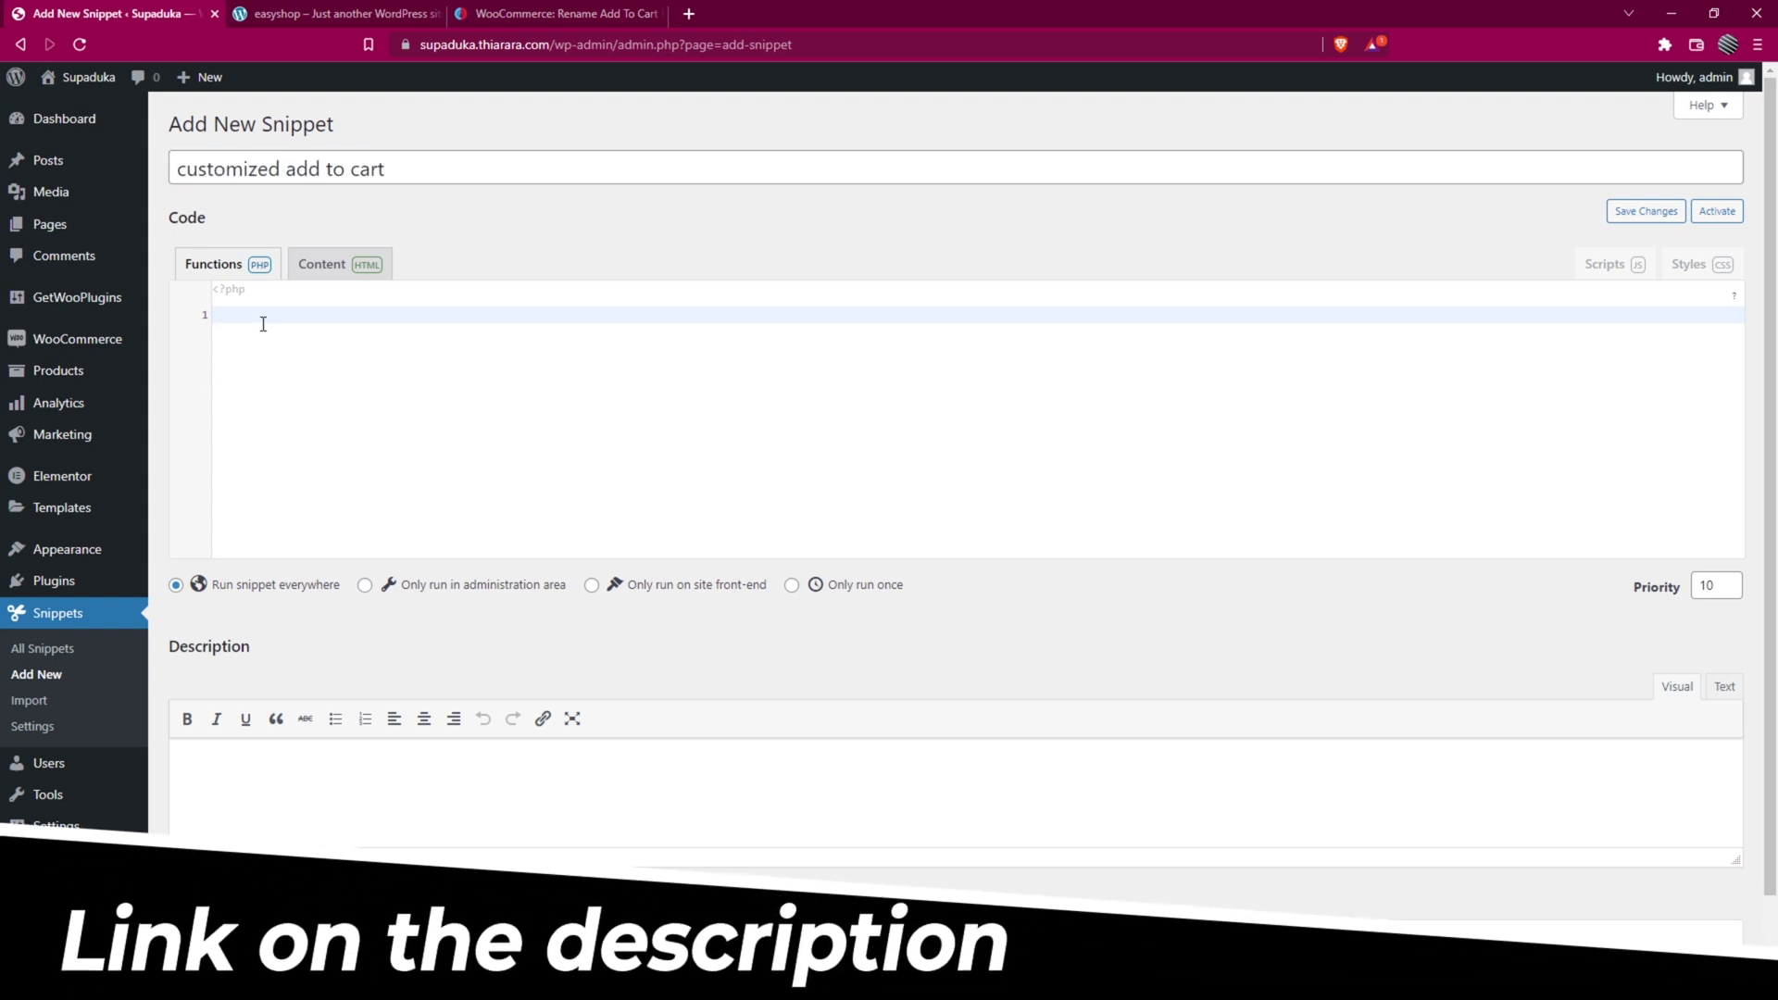
left_click(514, 15)
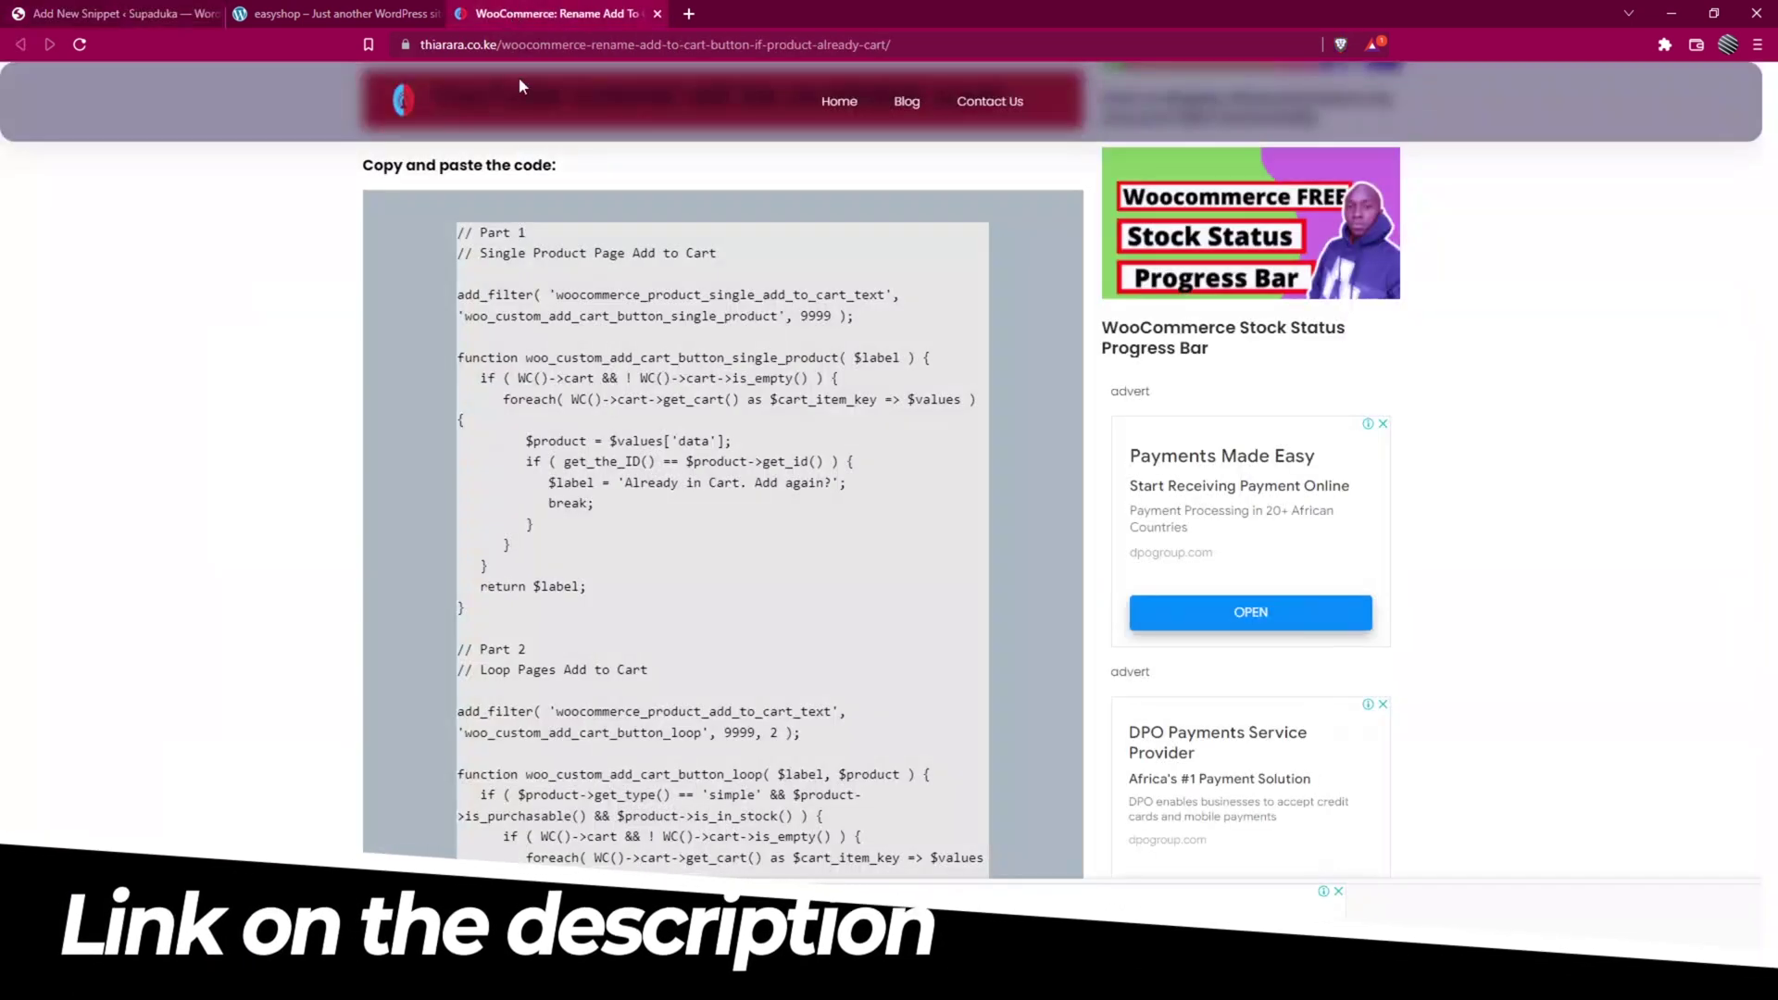
left_click(107, 14)
key("ctrl+v")
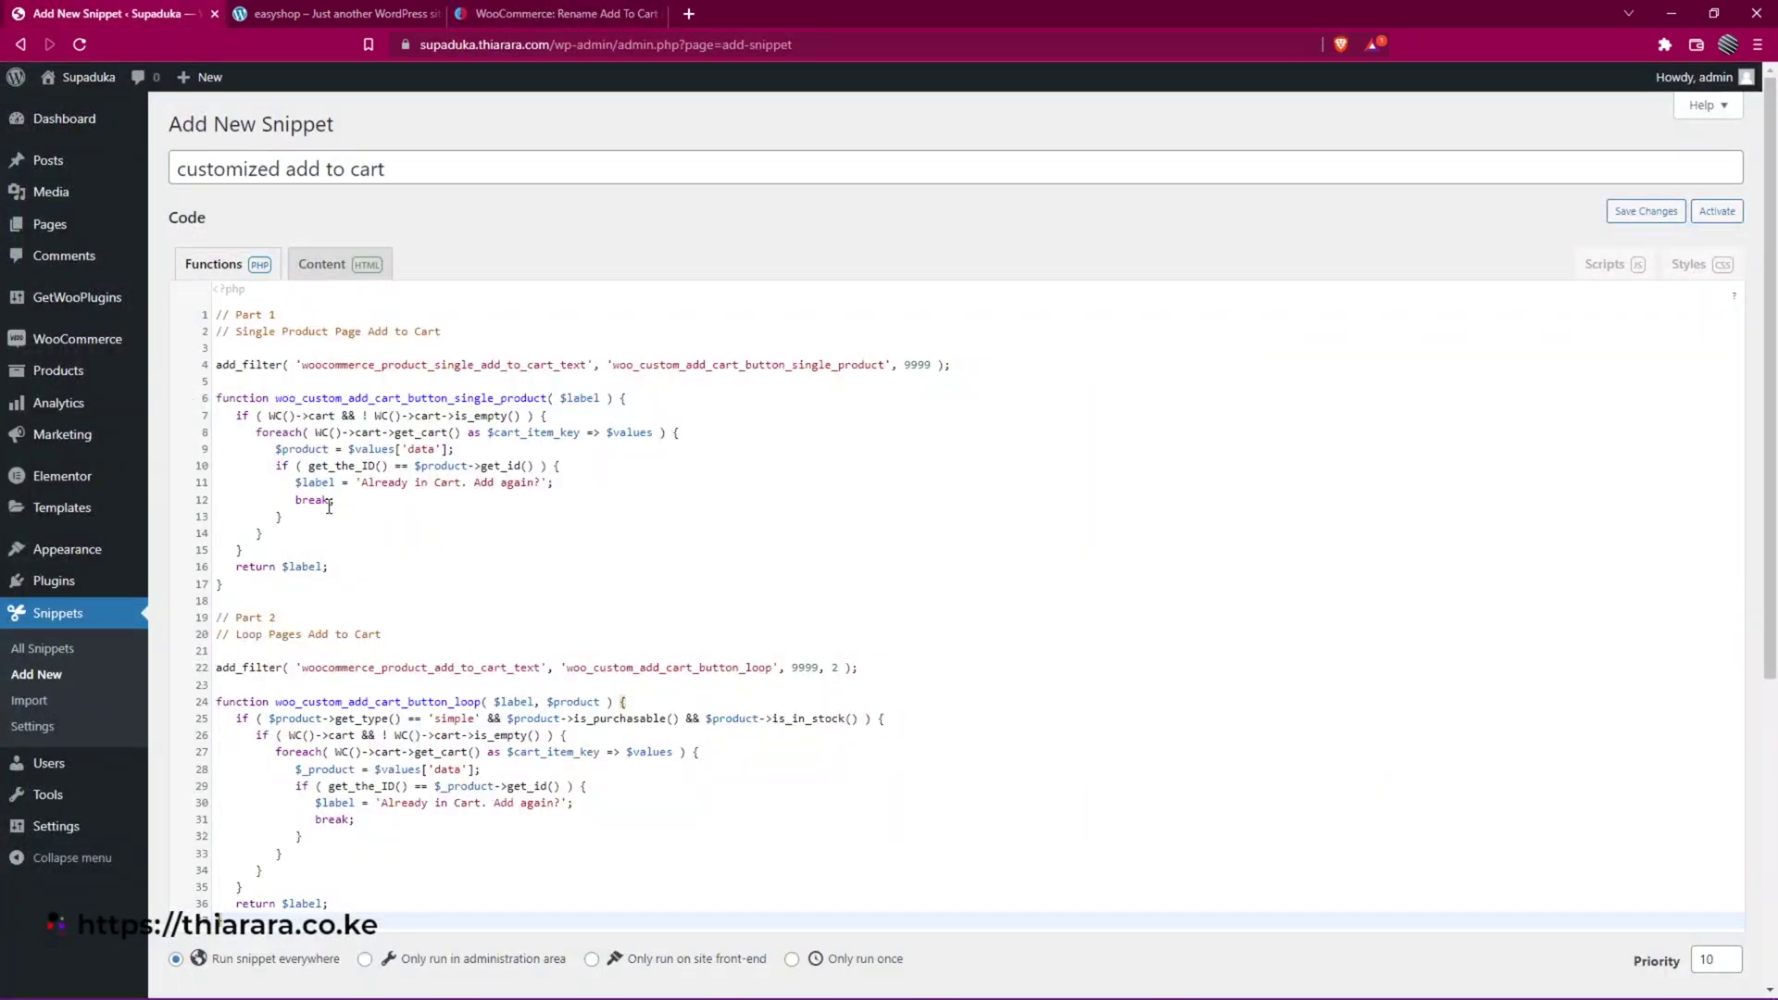
Save and activate the 'customized add to cart' snippet, then bring up the site link's menu.
scroll(329, 507, "down", 3)
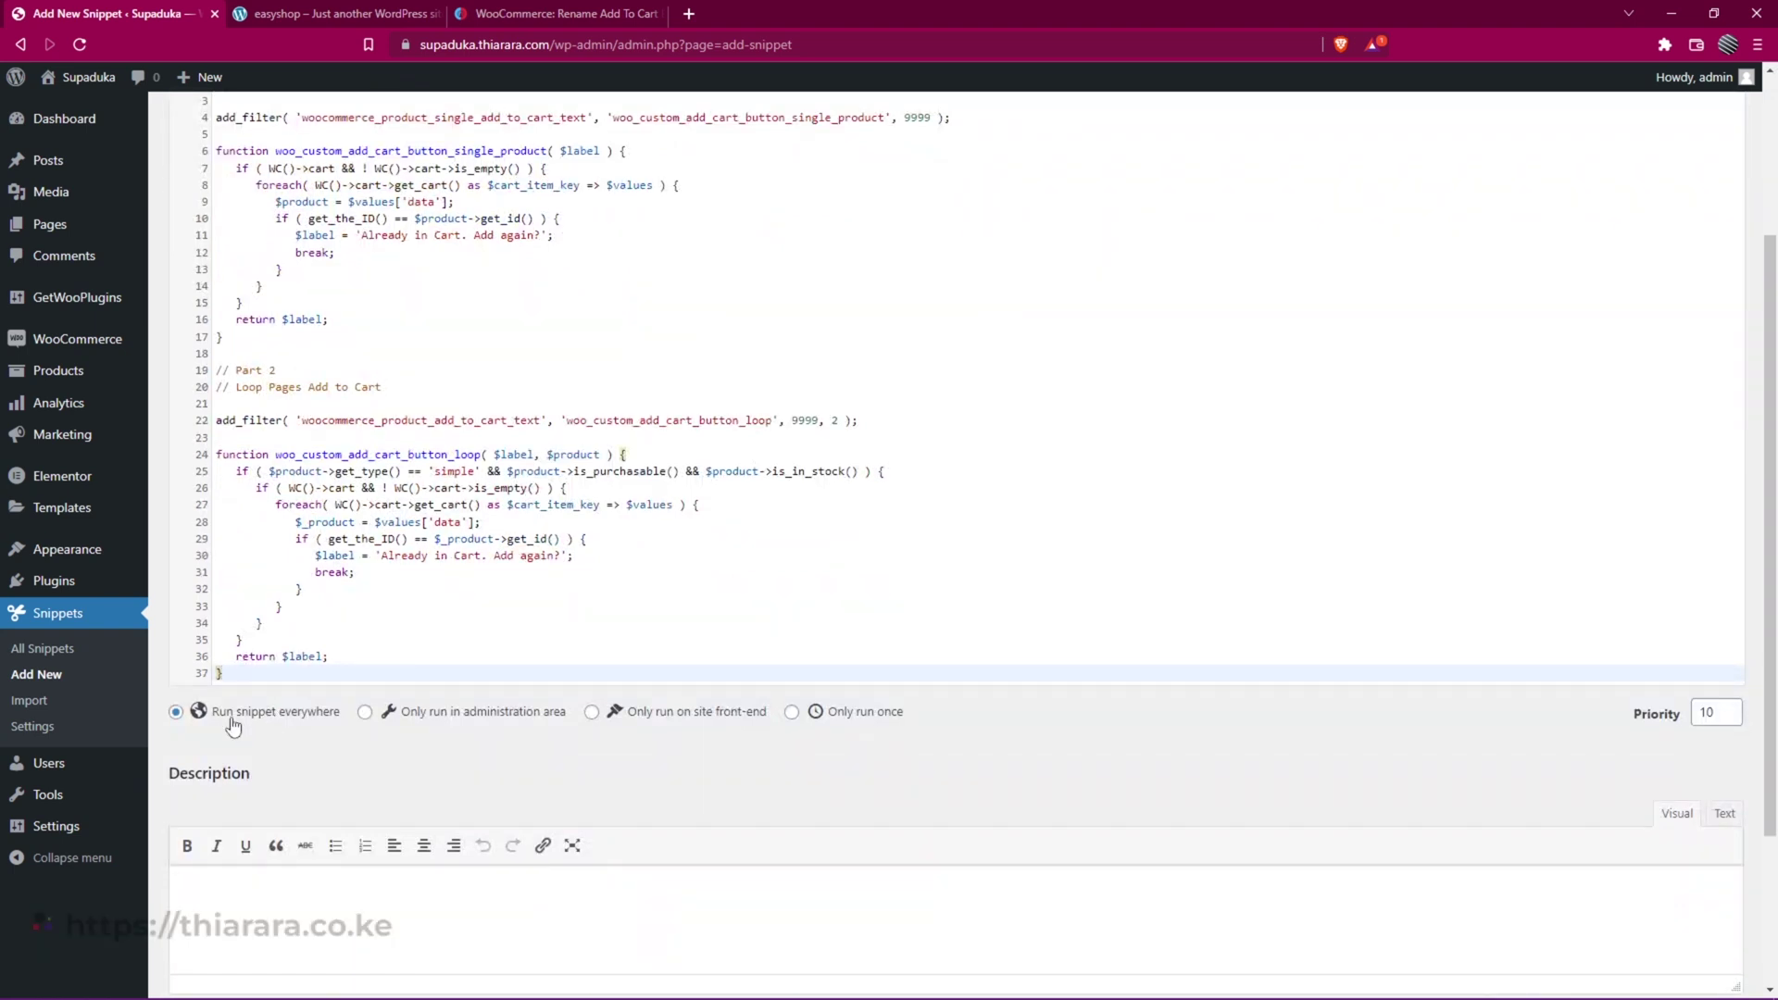
scroll(297, 750, "down", 3)
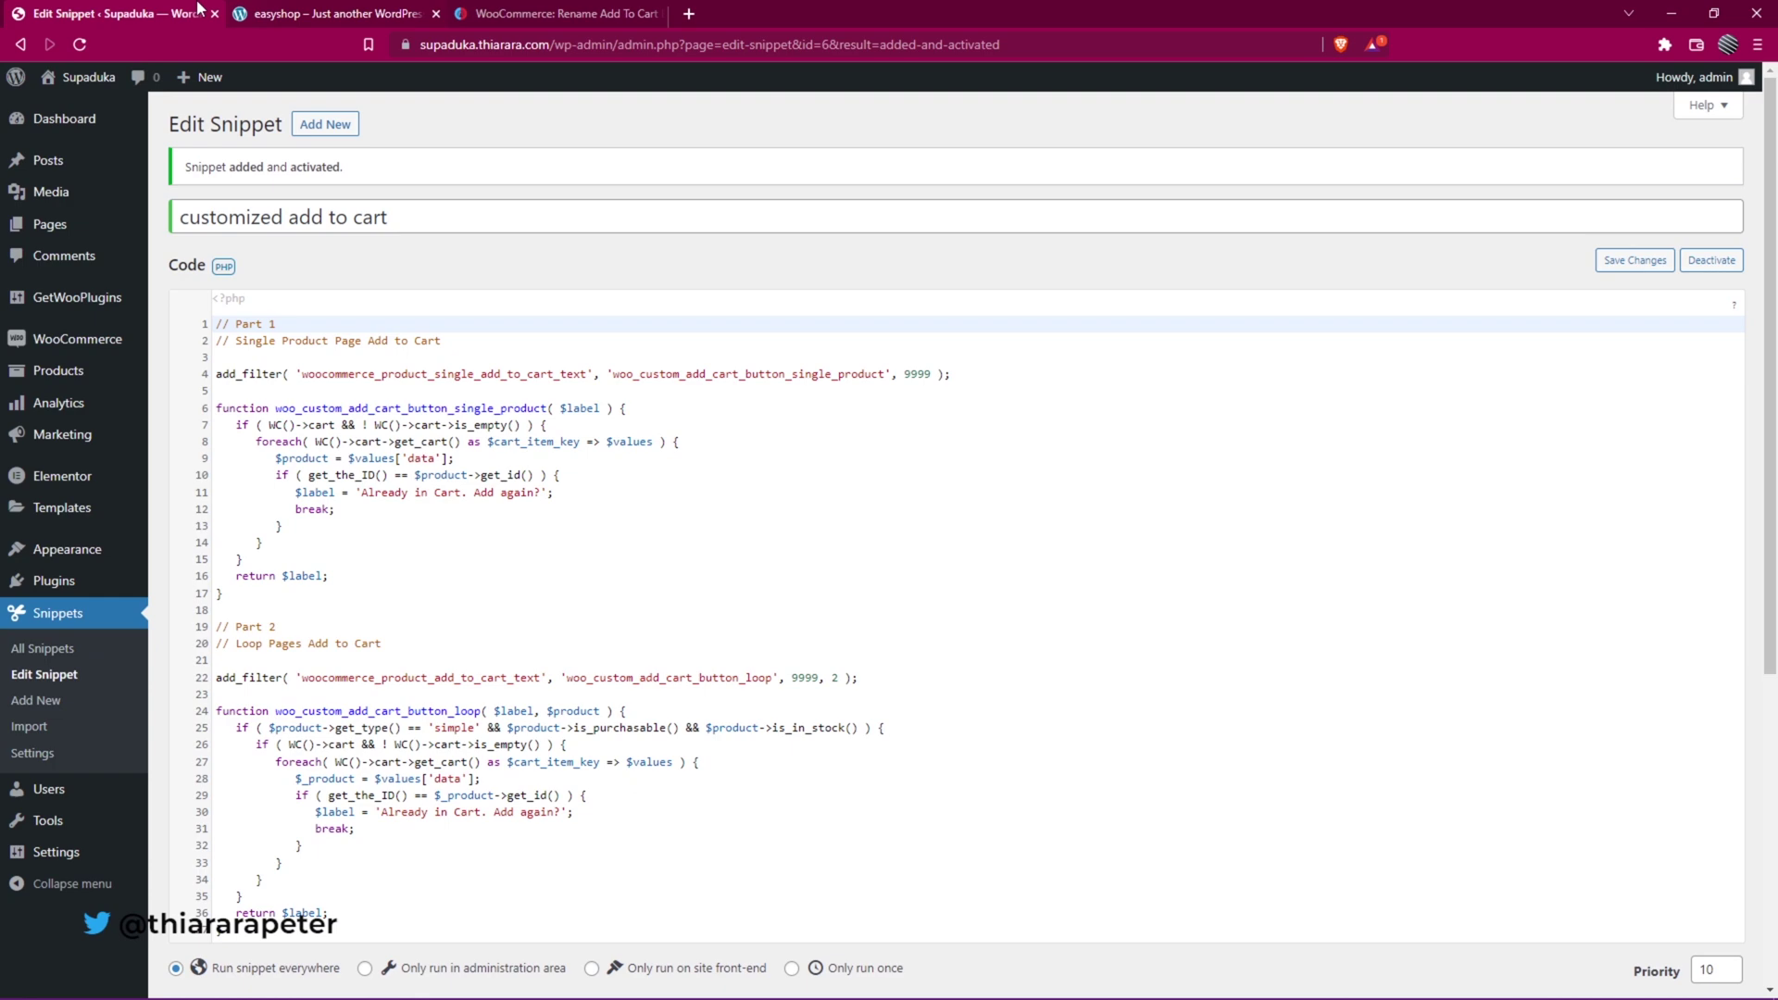
right_click(77, 77)
Open the live site in a new tab and scroll down to the product grid.
left_click(139, 92)
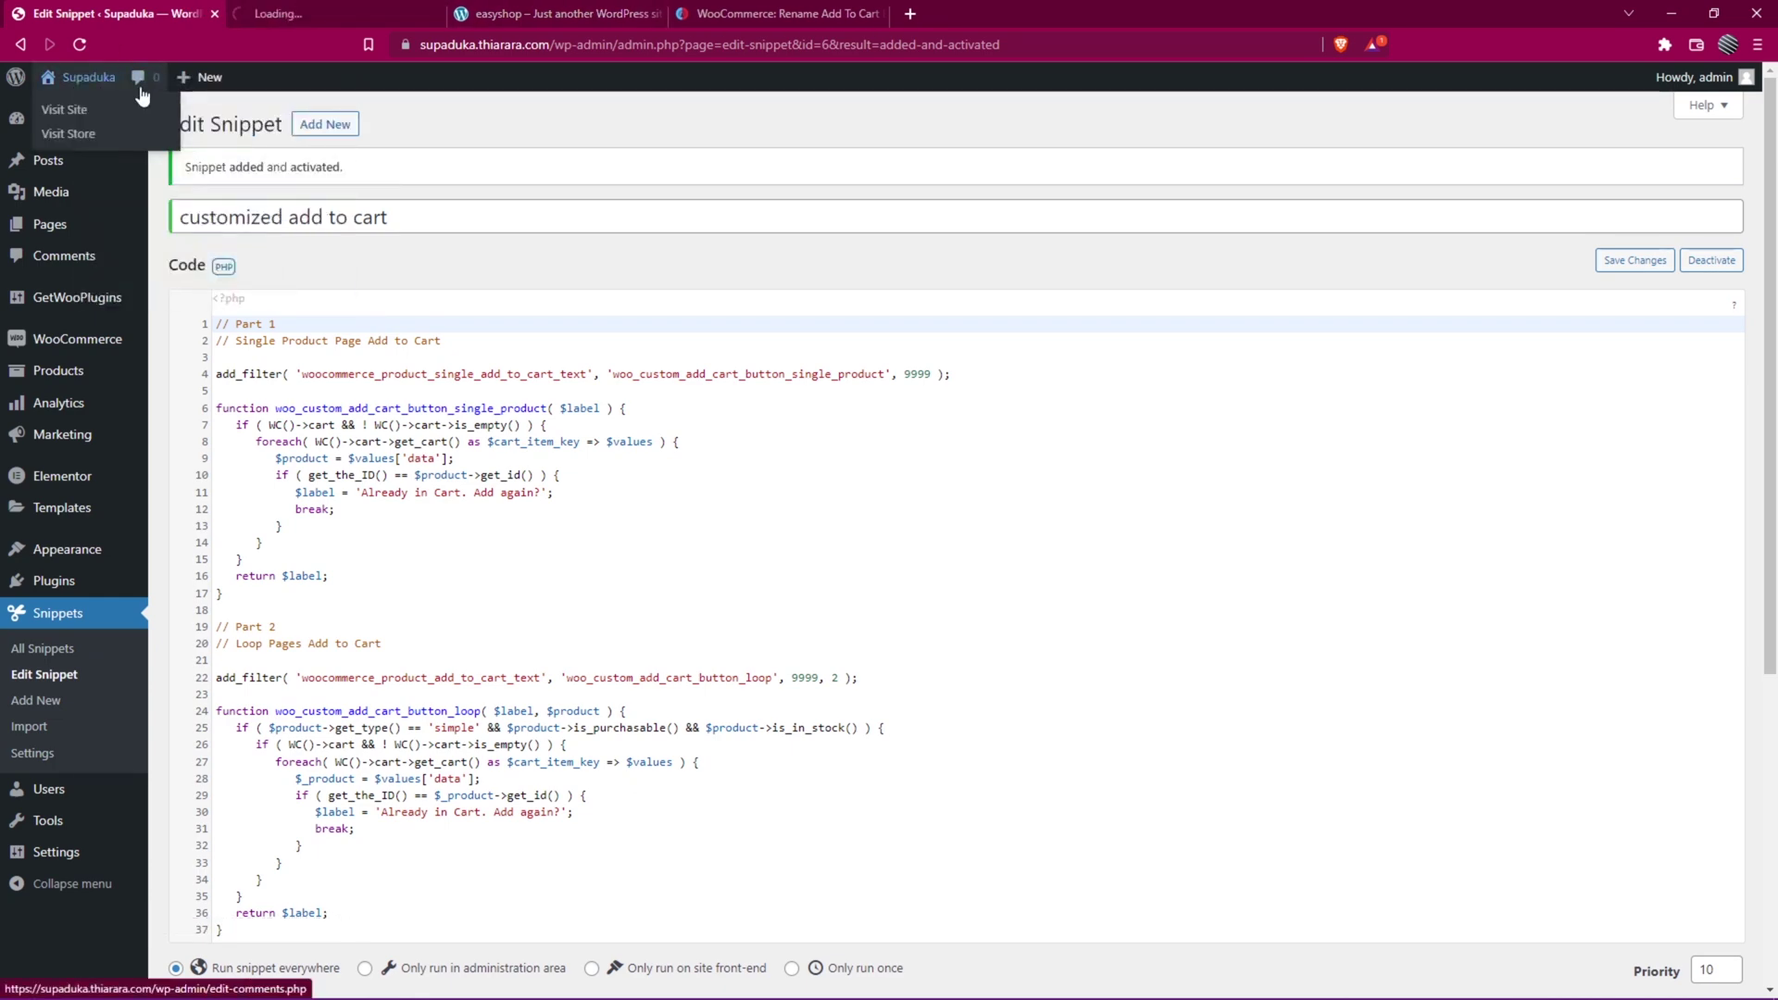
left_click(320, 19)
scroll(556, 608, "down", 5)
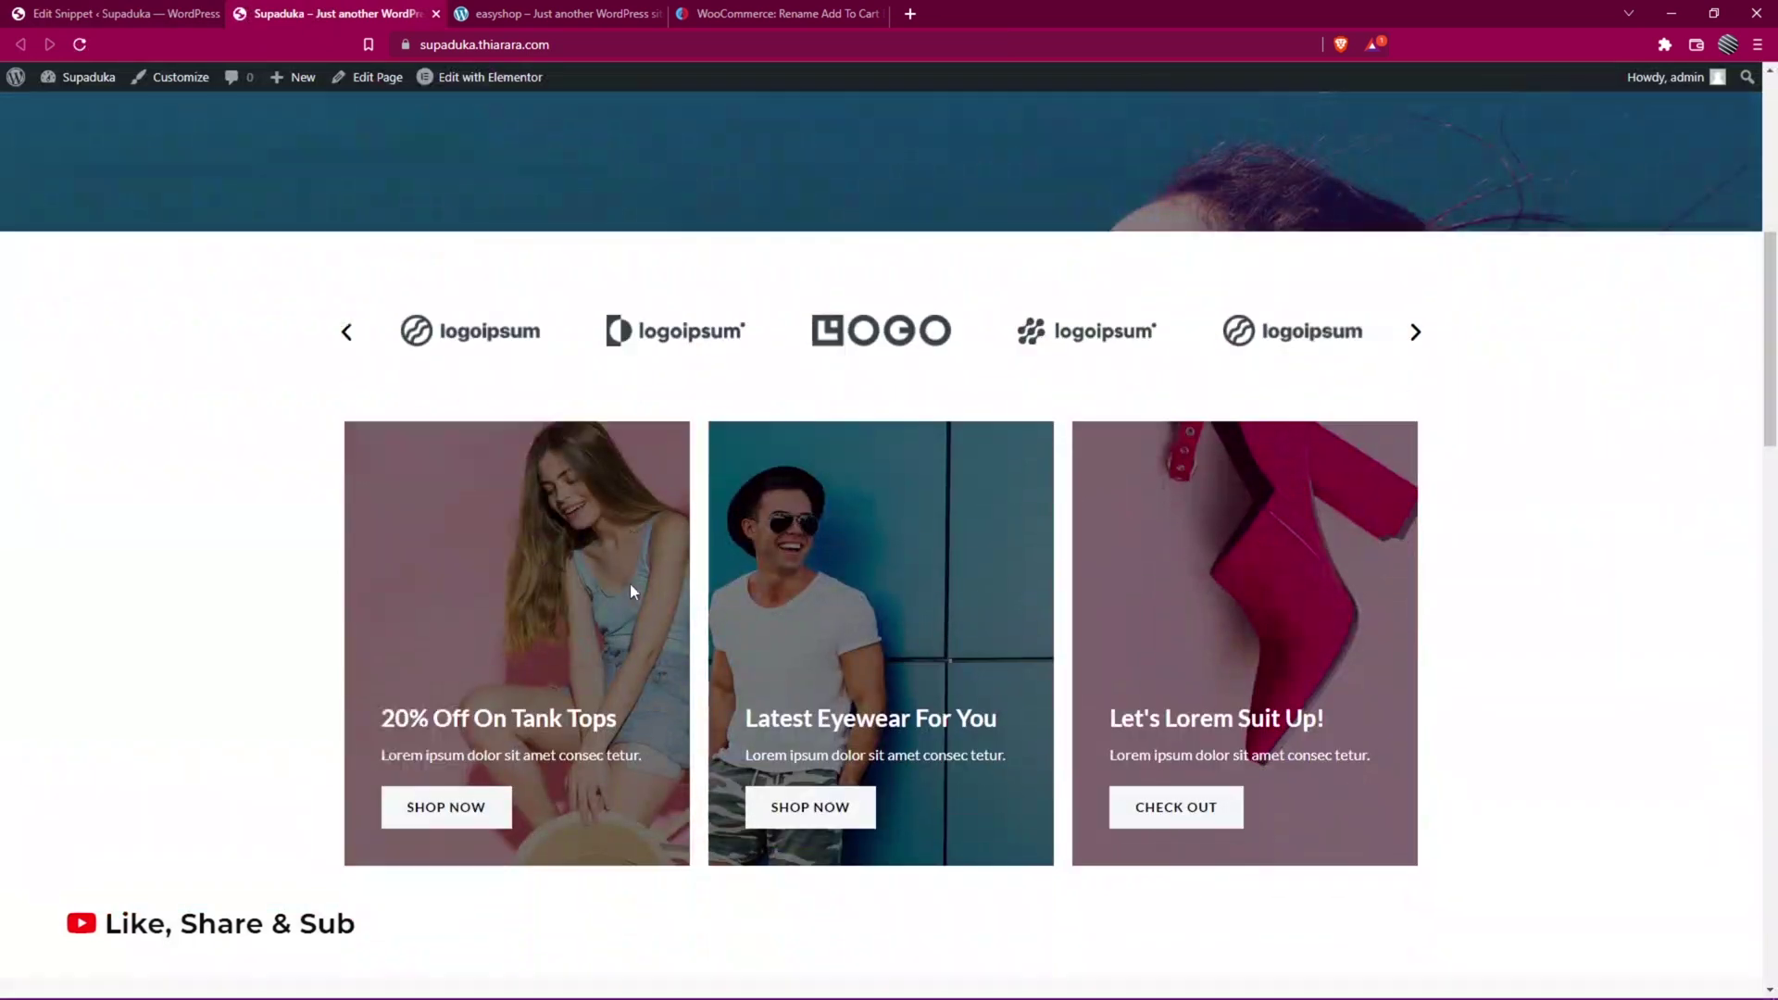
scroll(639, 612, "down", 10)
Add Dark Brown Jeans and Blue Denim Jeans to the cart, reload, and return to the snippet editor.
left_click(811, 545)
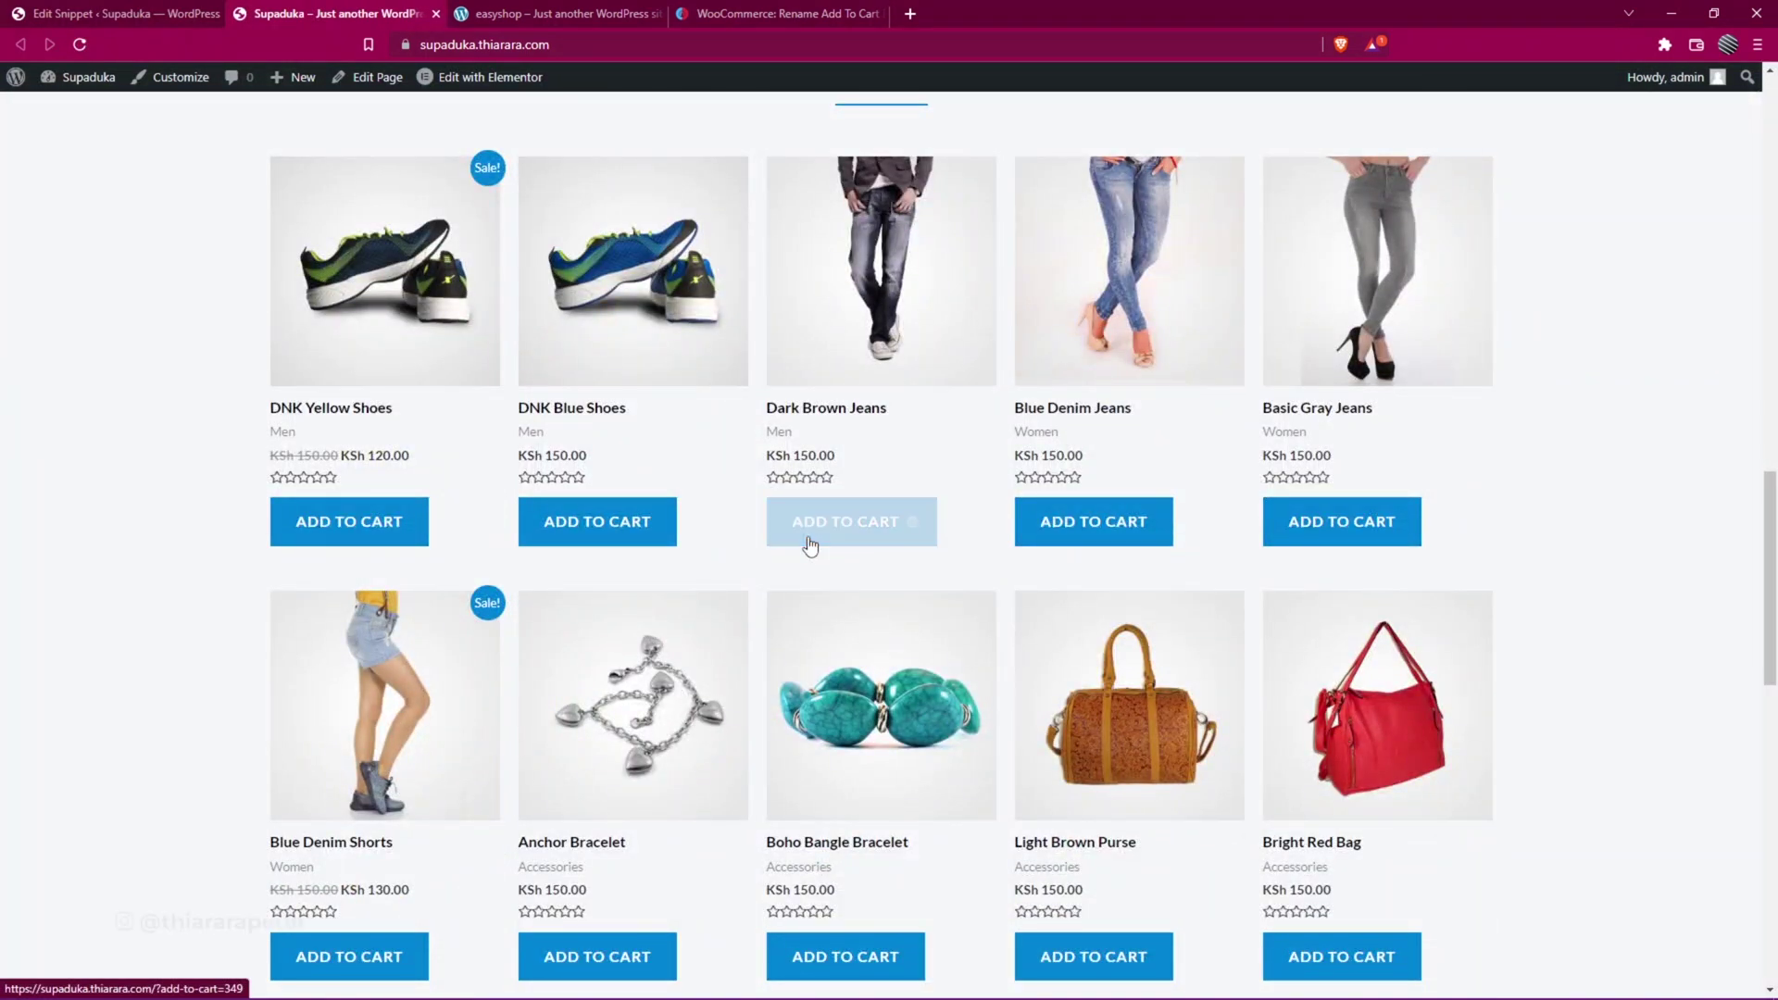
left_click(1056, 535)
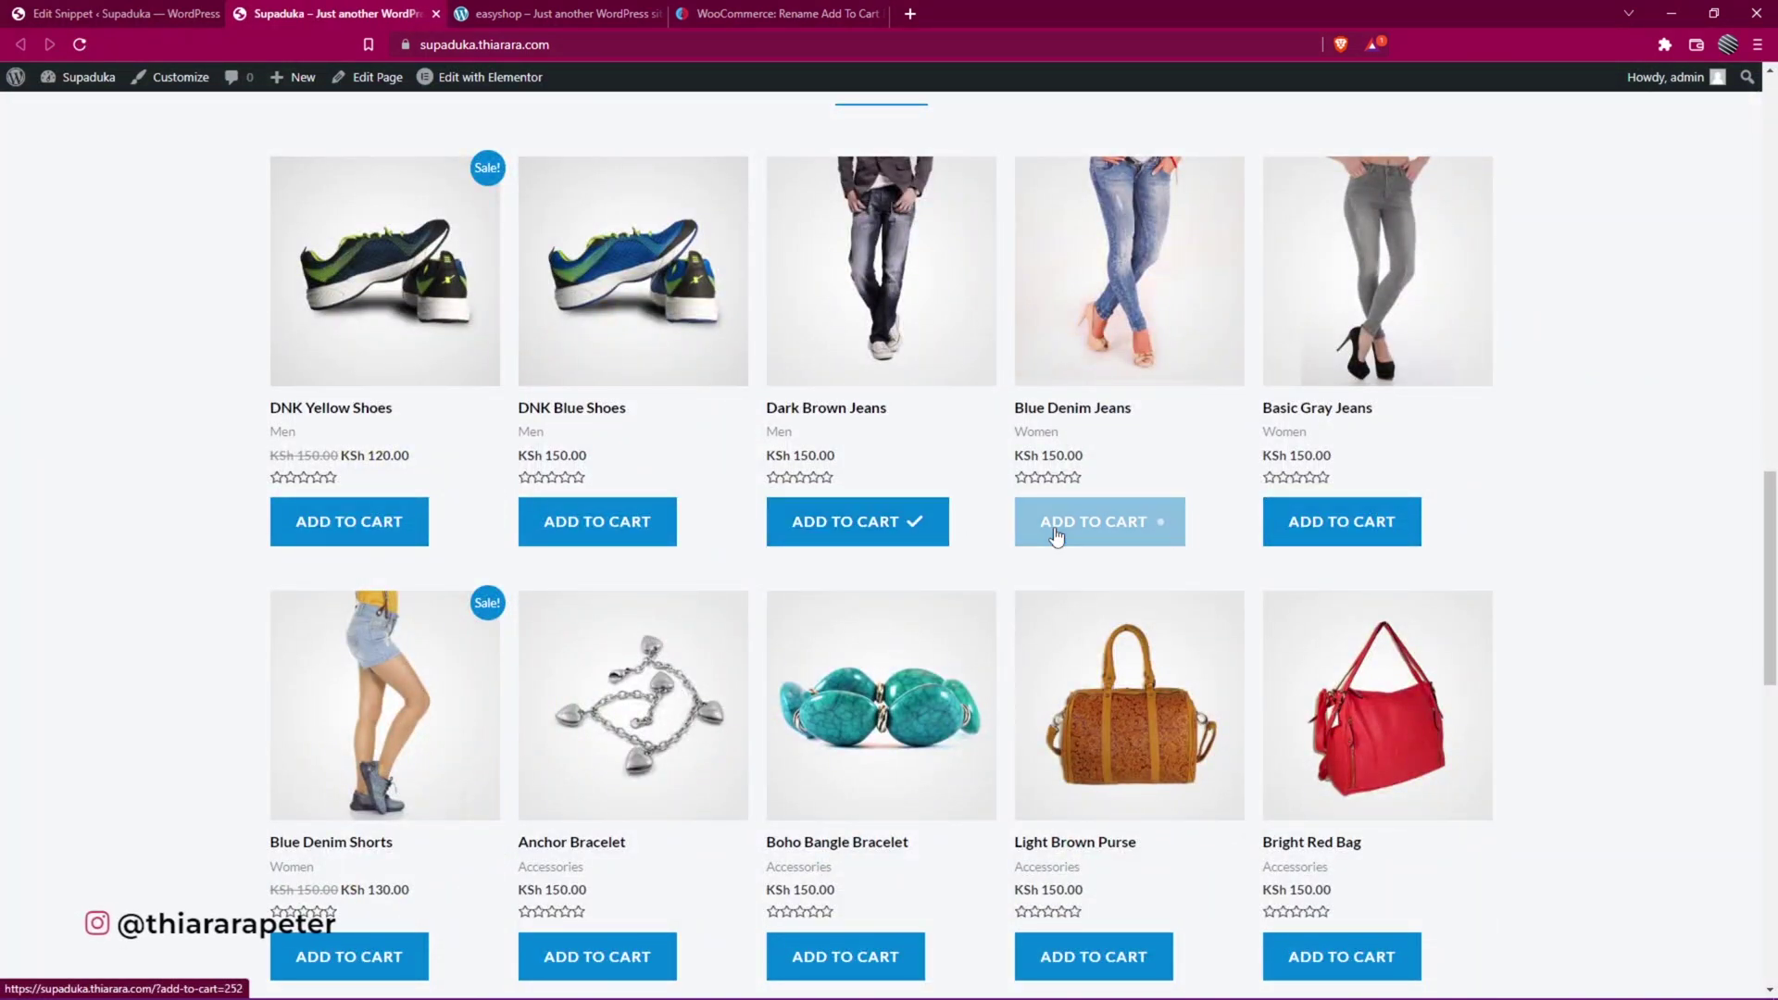
left_click(81, 44)
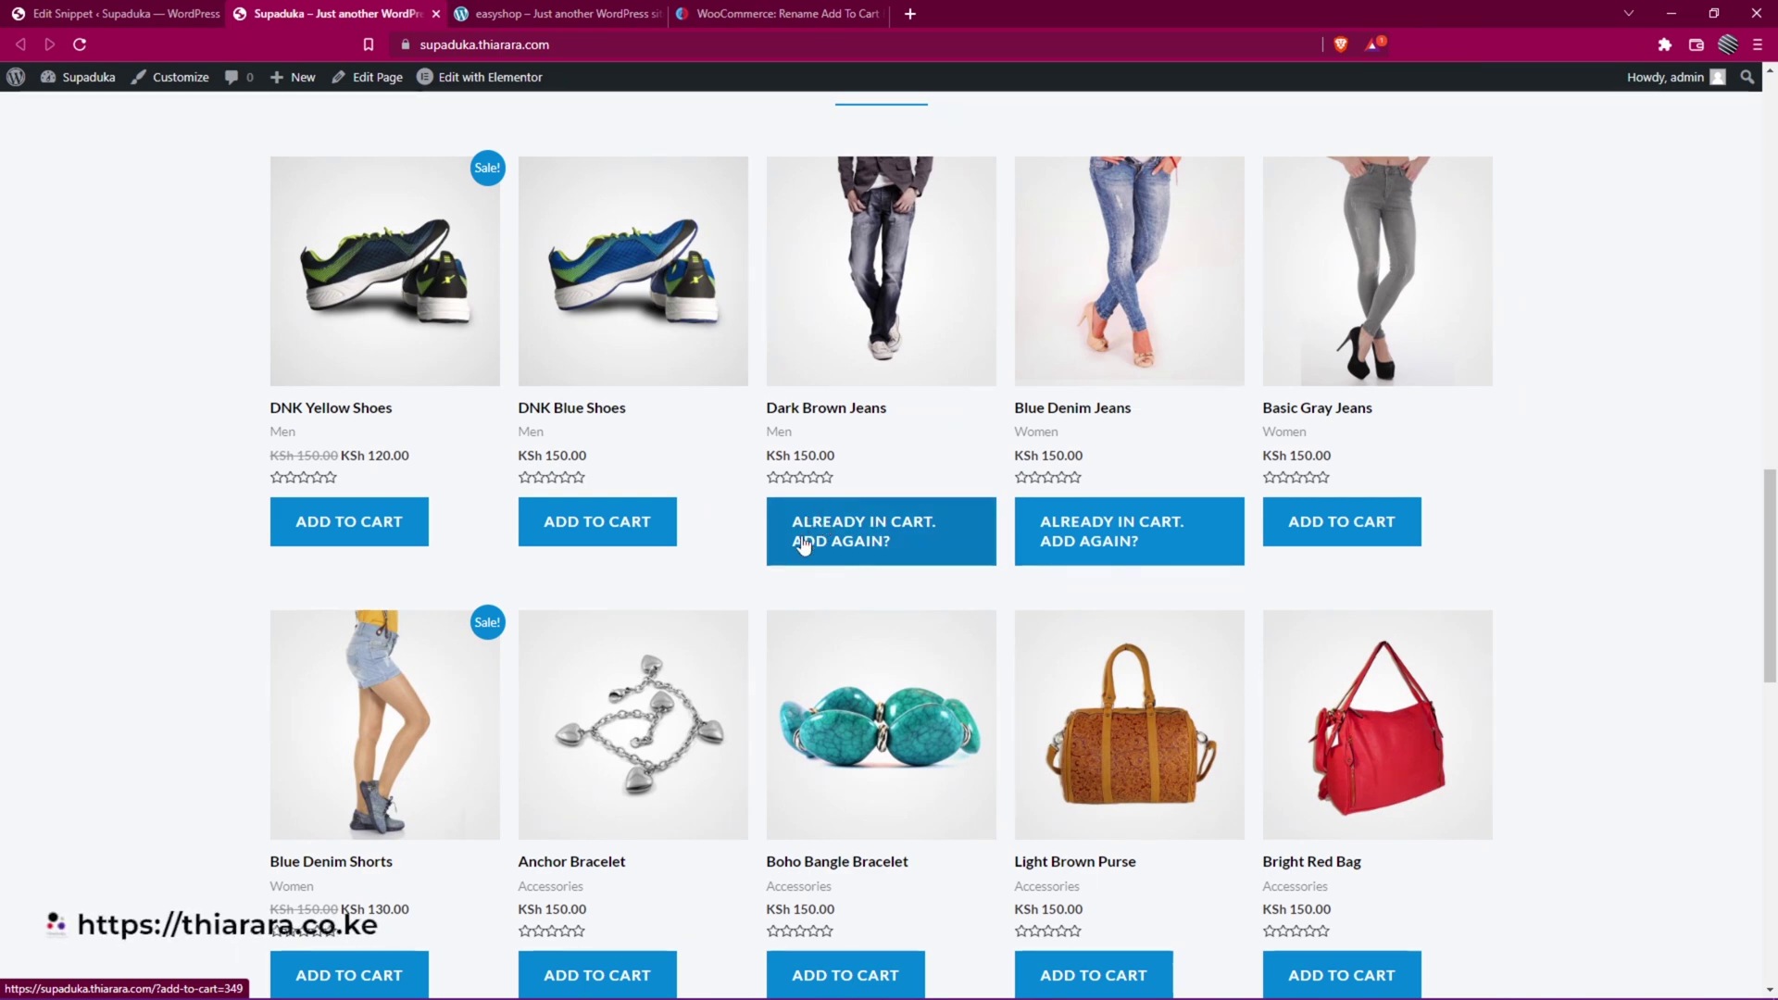
left_click(120, 13)
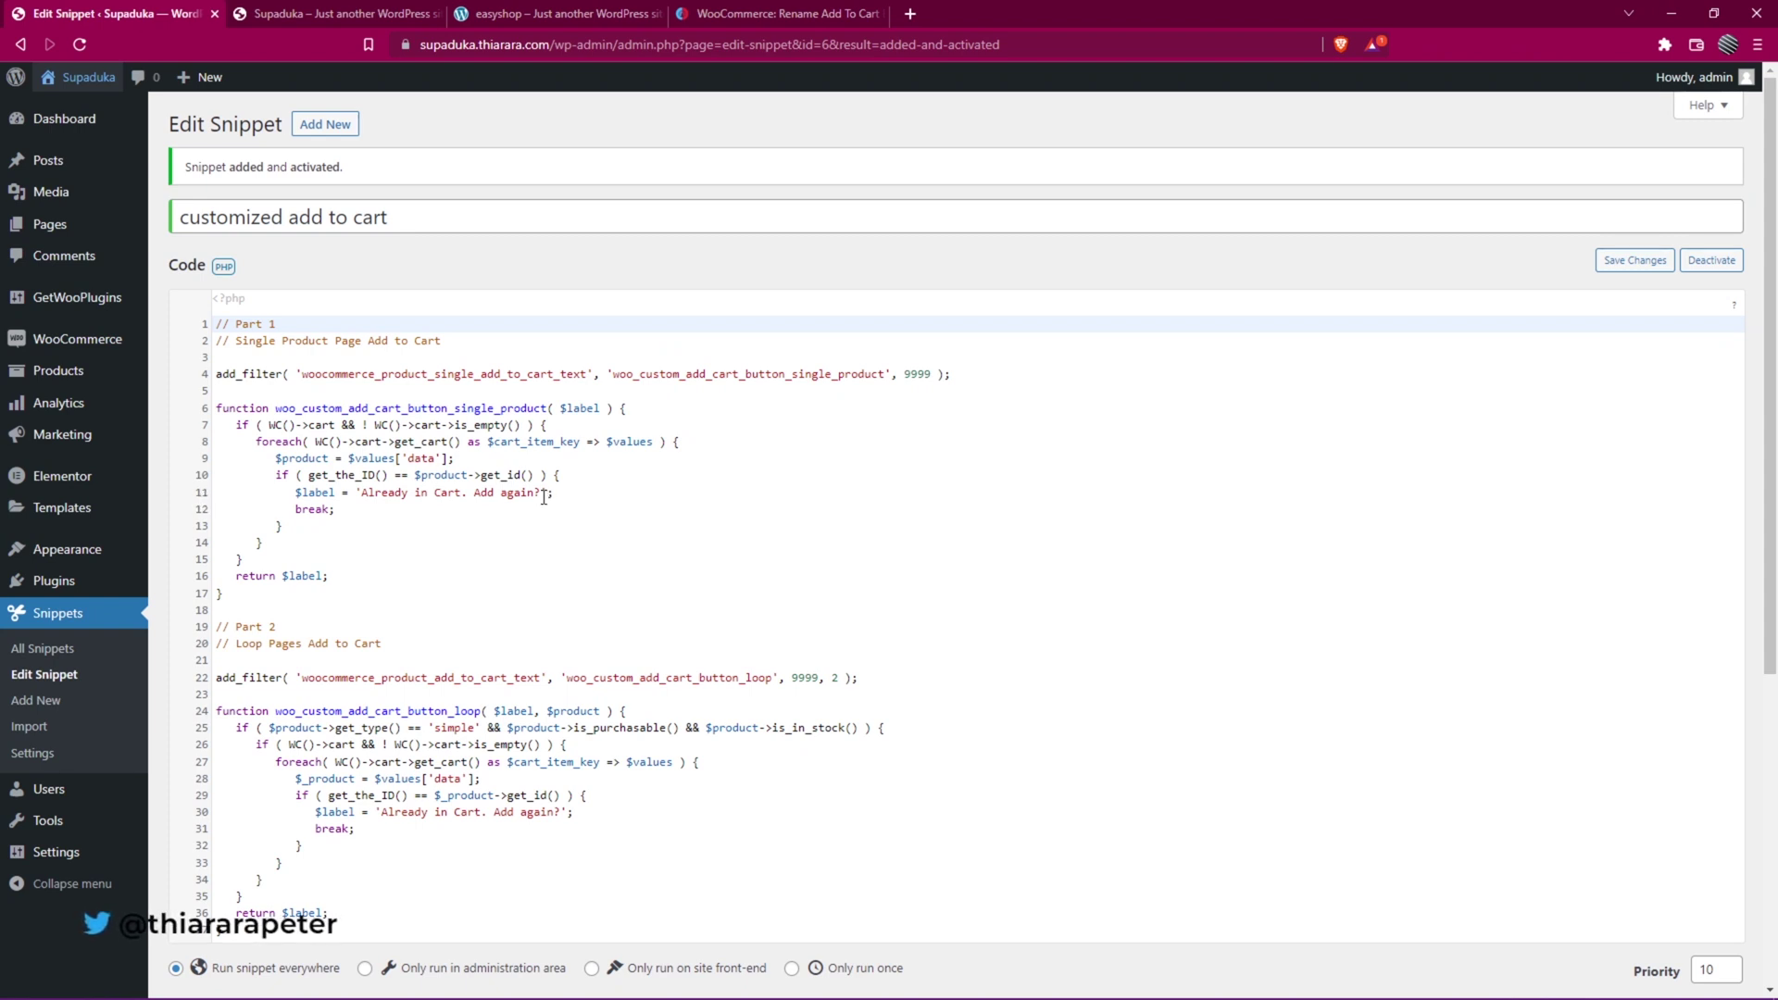
left_click_drag(538, 492, 361, 495)
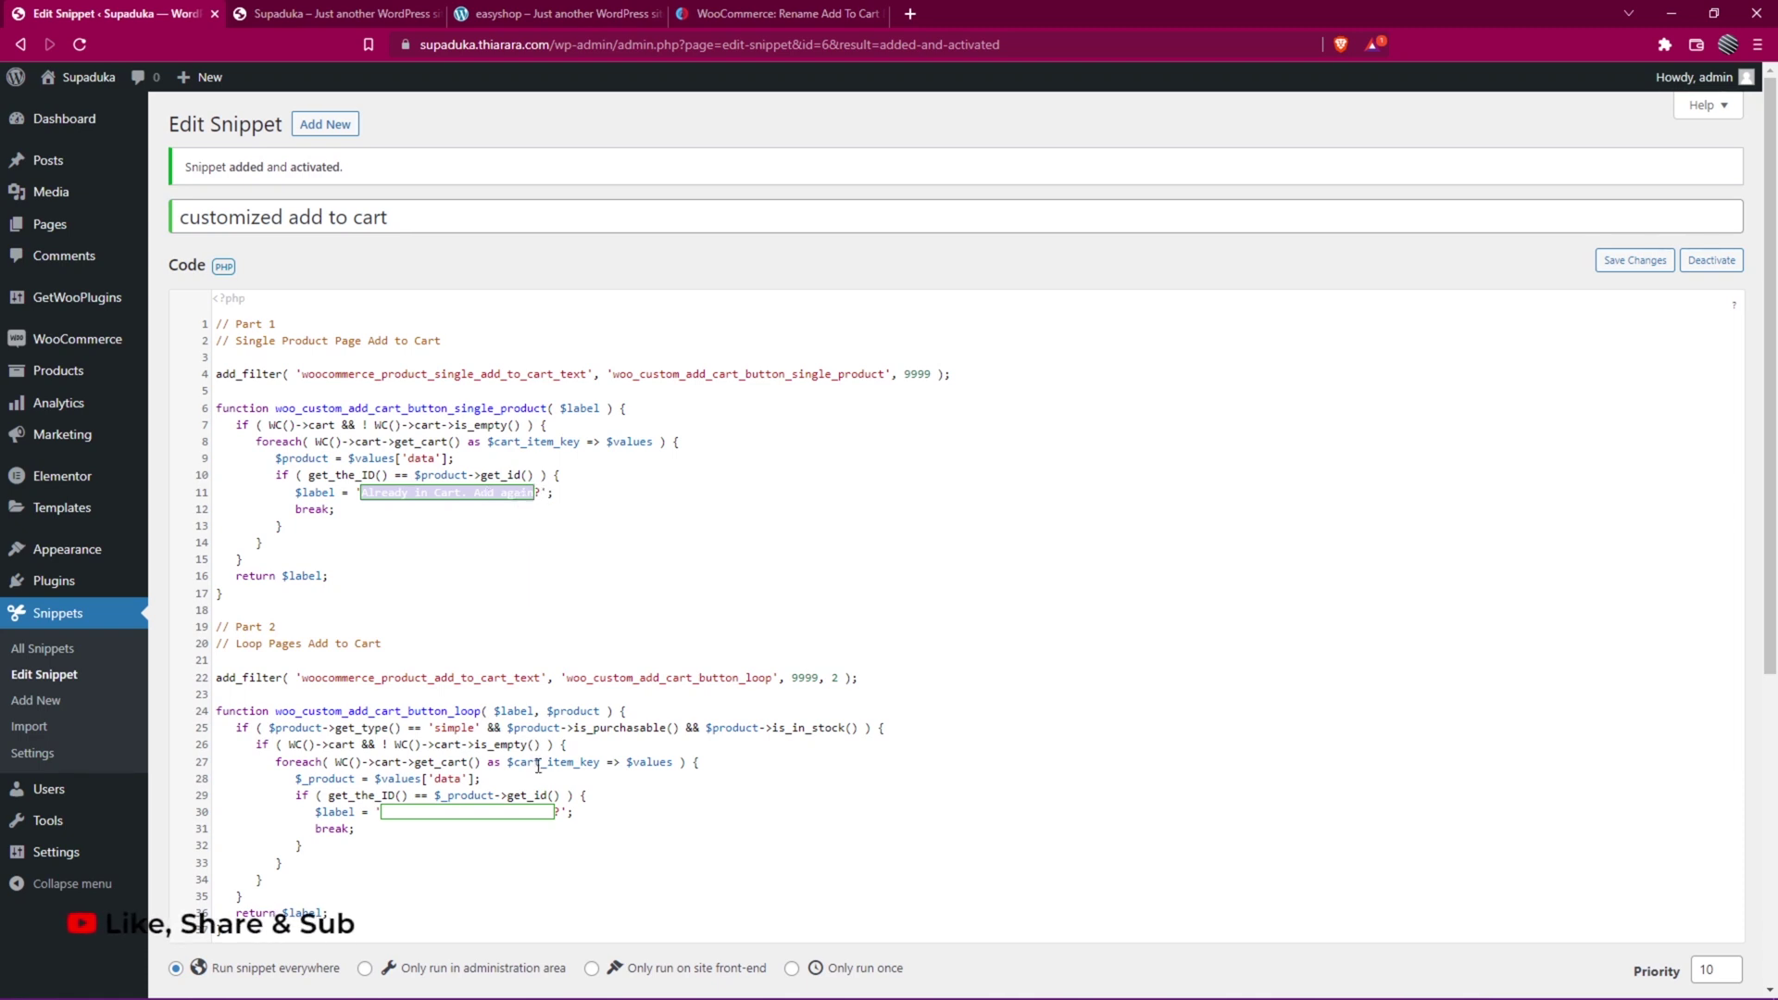
left_click(555, 813)
left_click_drag(555, 812, 389, 815)
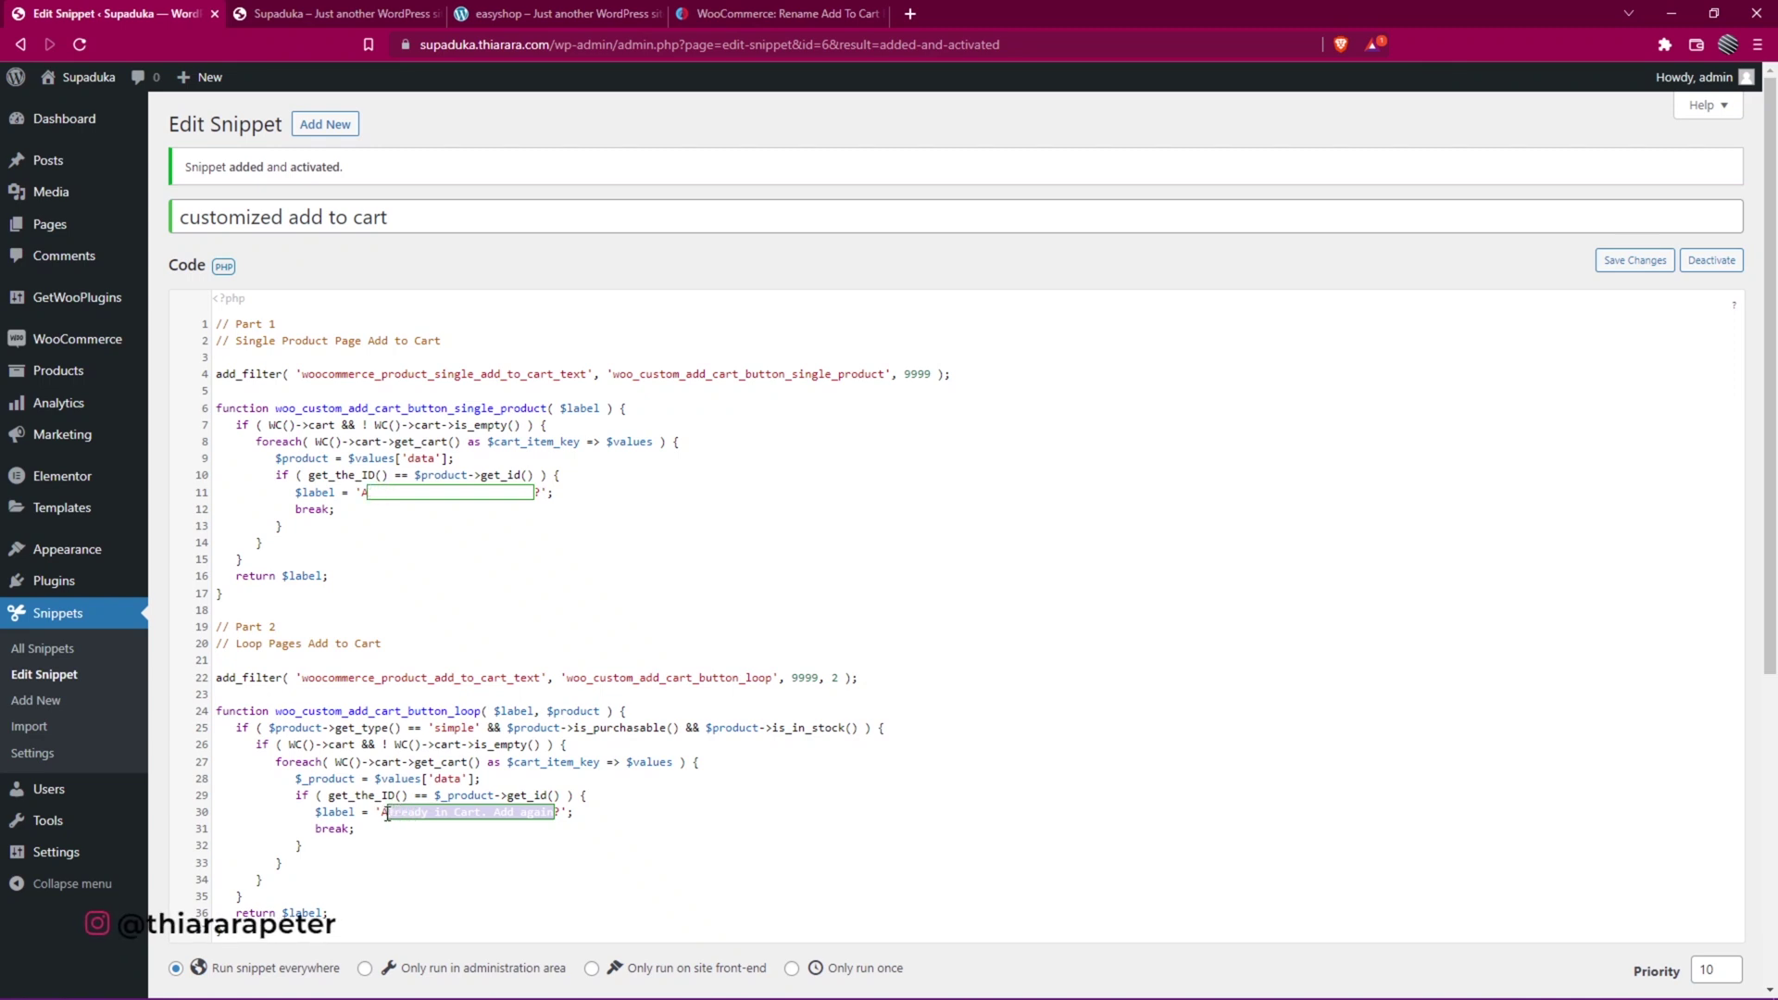
scroll(395, 843, "down", 3)
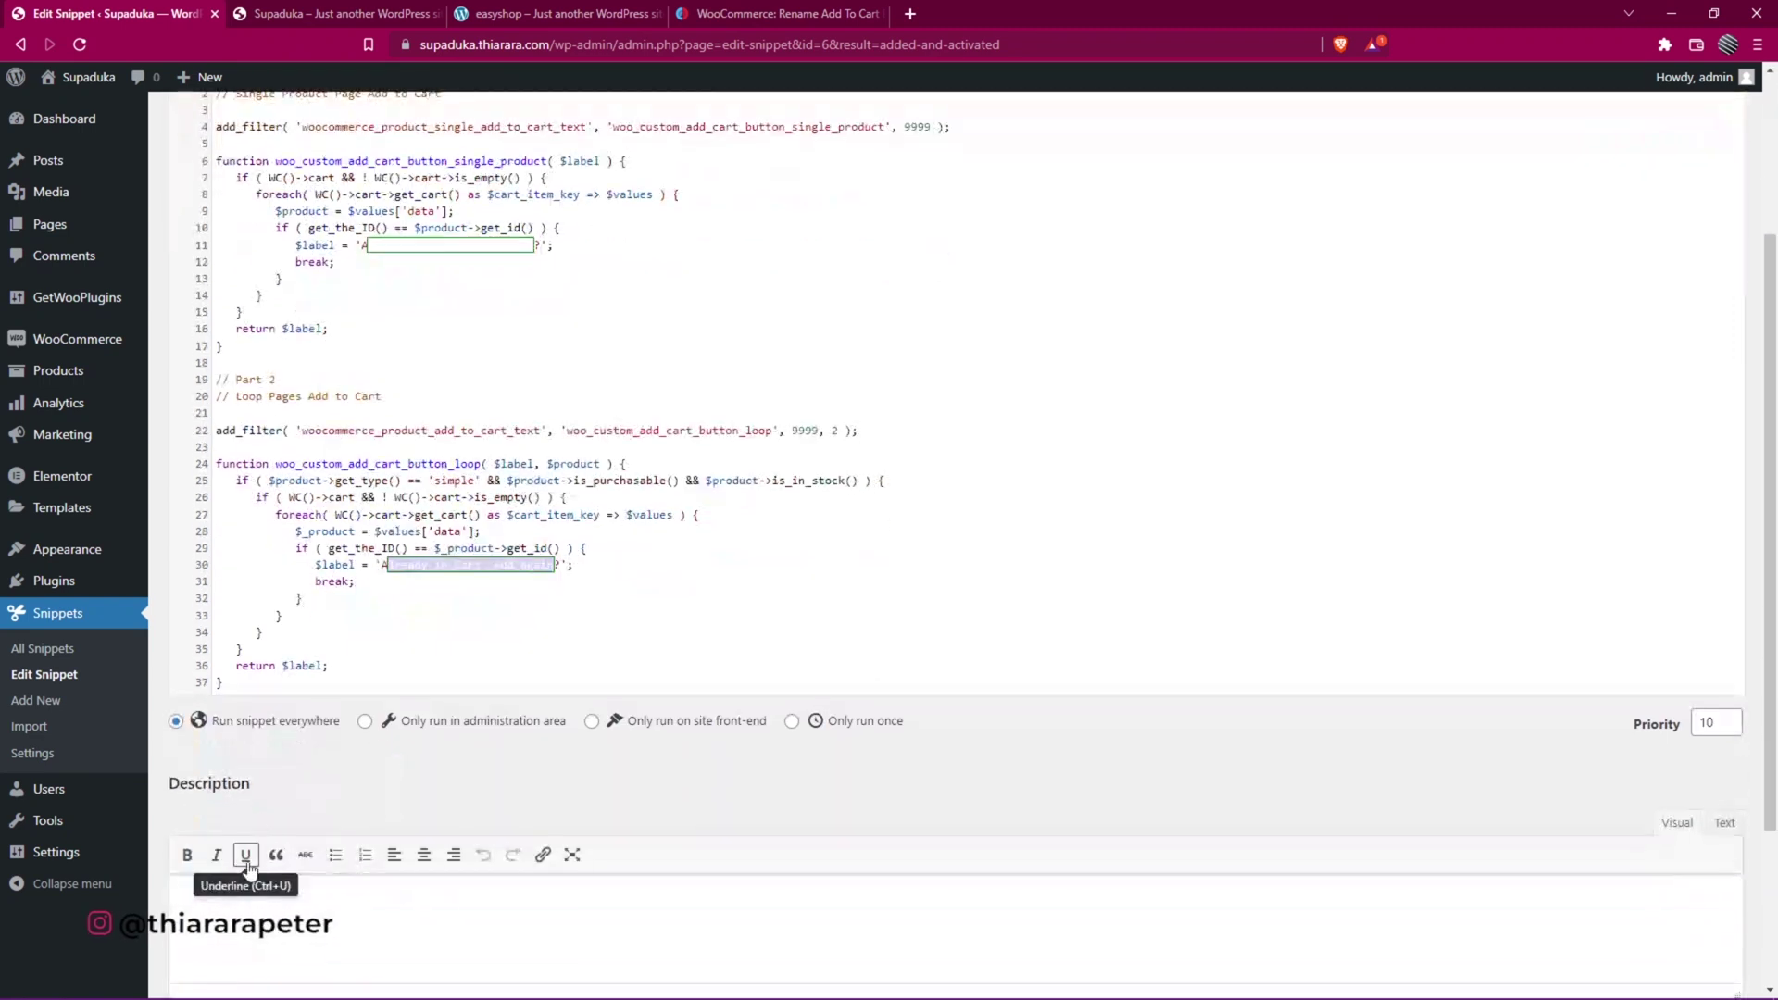
scroll(313, 763, "down", 3)
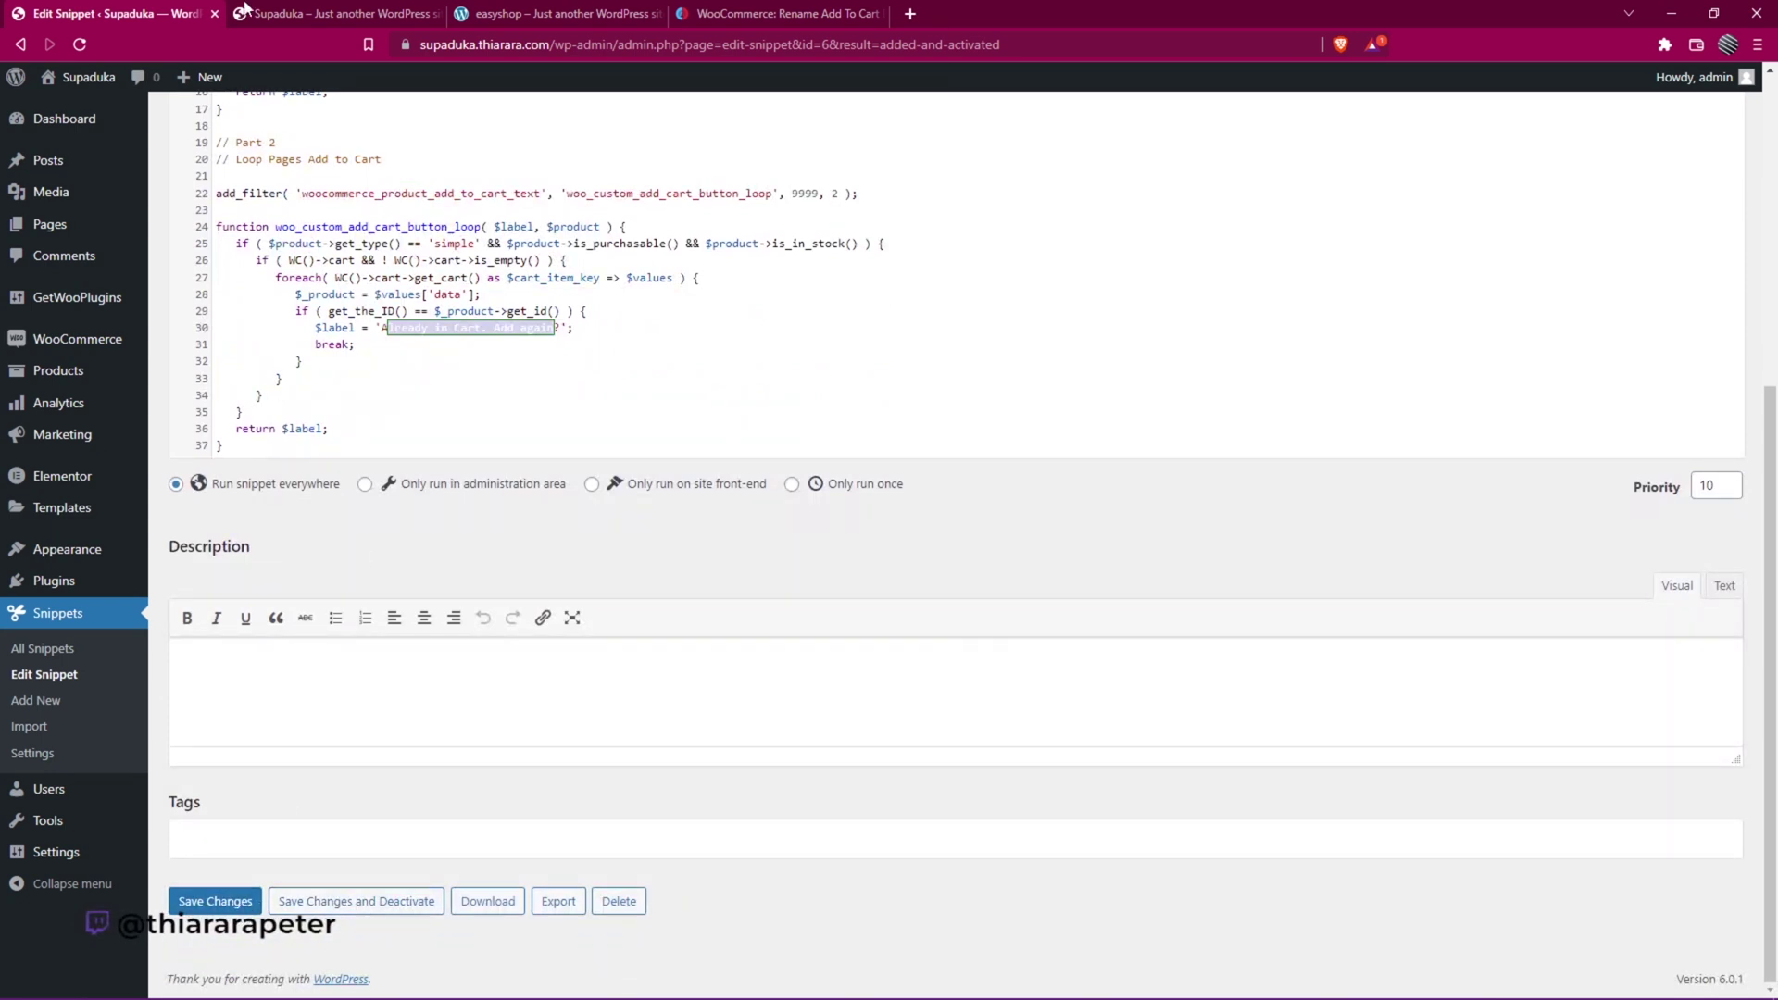
Return to the Supaduka shop tab showing both jeans labelled 'Already in cart. Add again?'.
left_click(339, 12)
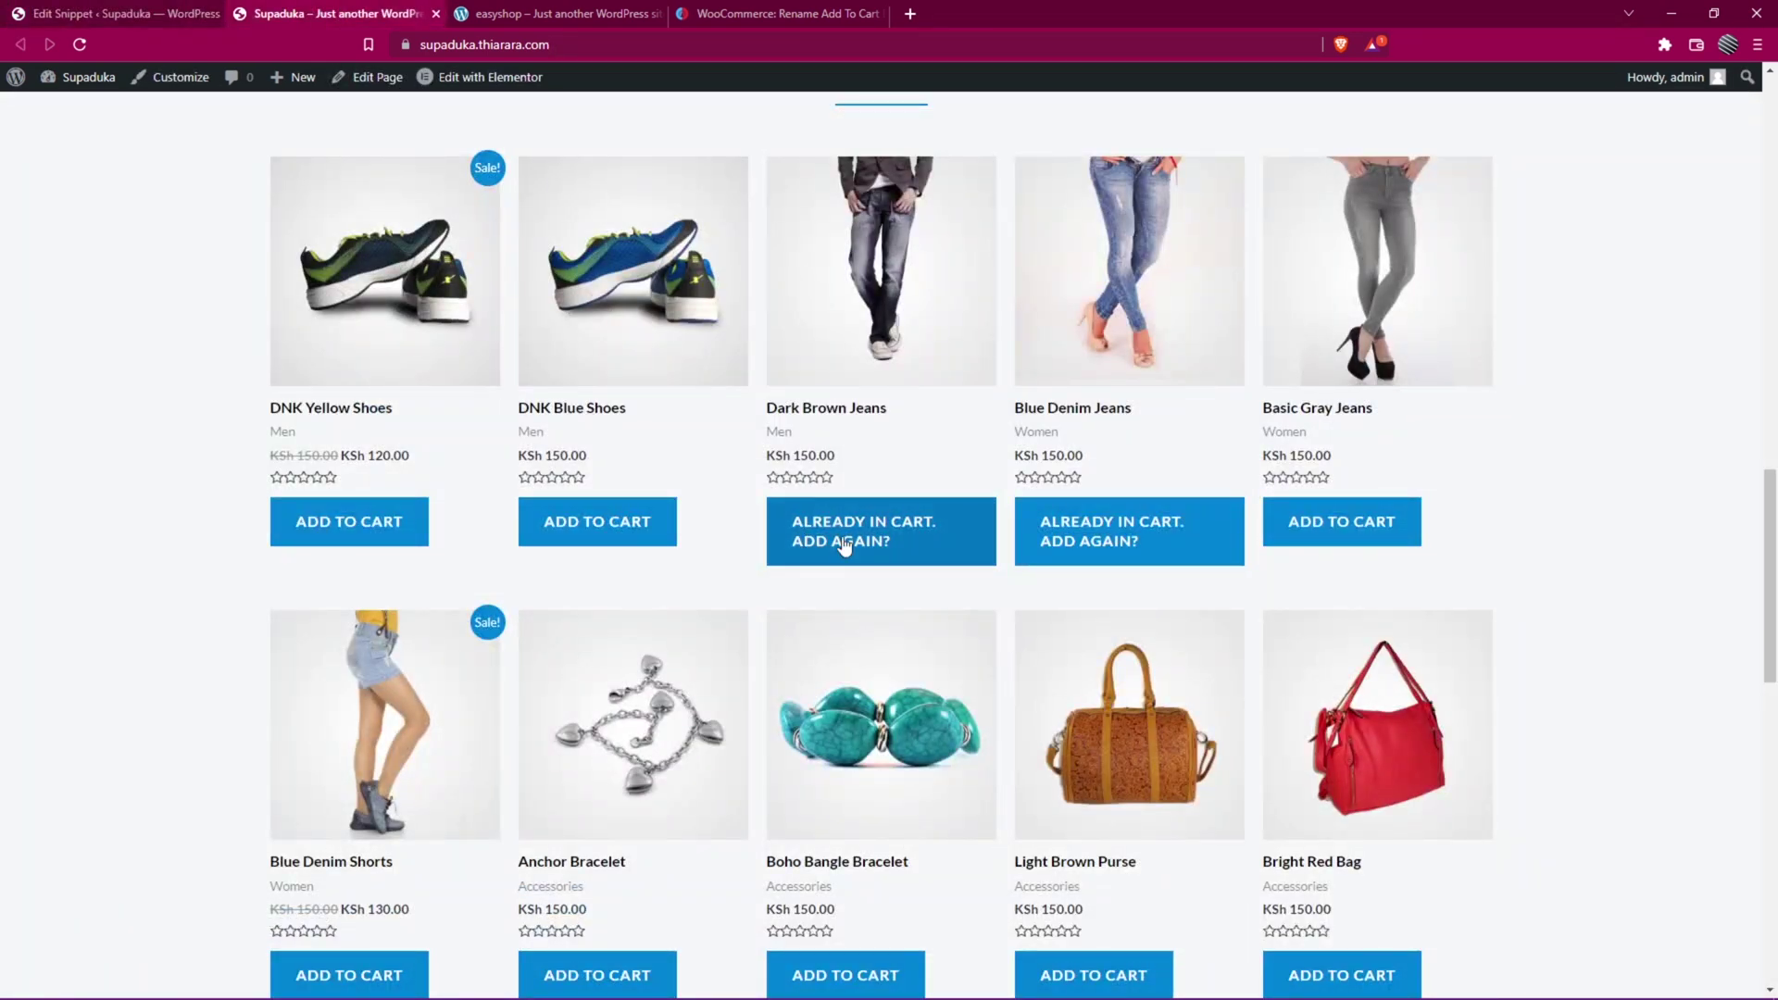